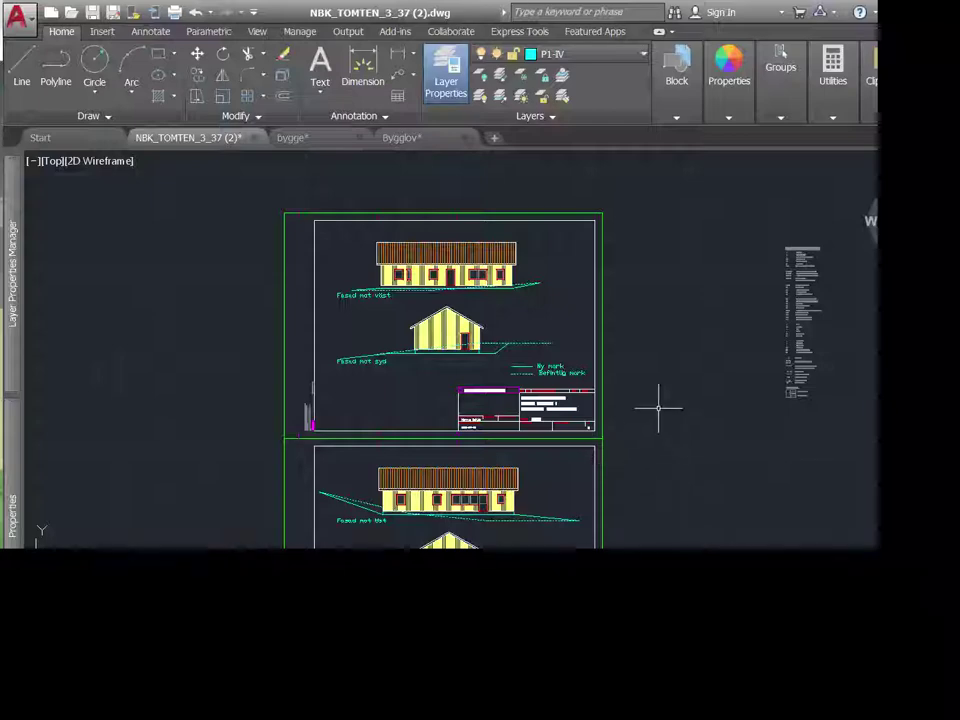
Try measuring the top edge of the sheet frame with a linear dimension.
middle_click_drag(658, 403, 654, 419)
scroll(634, 417, "up", 2)
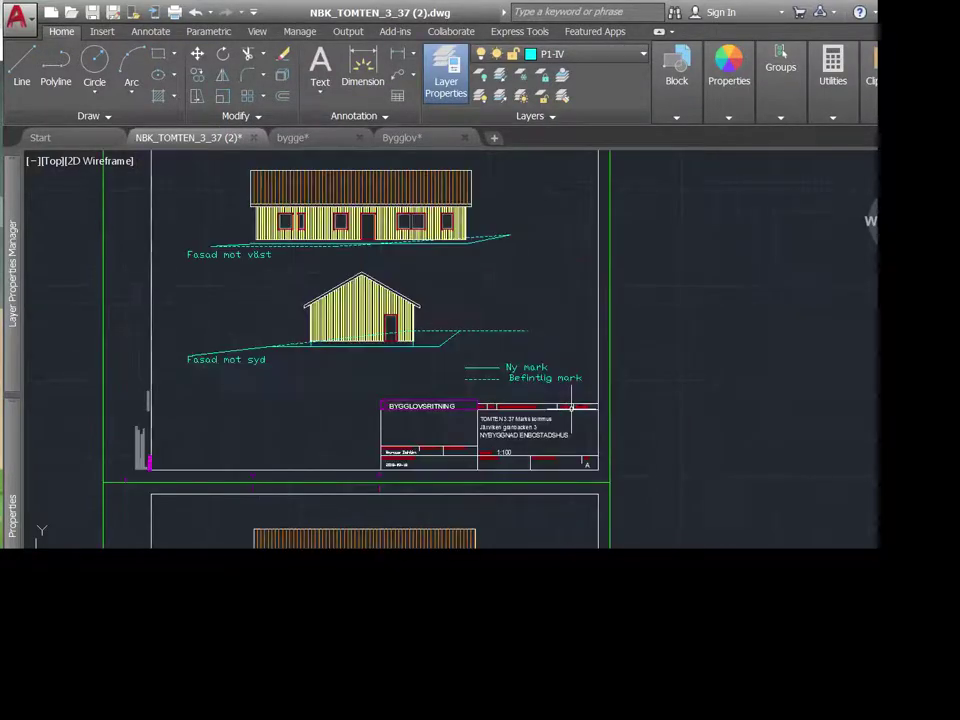
scroll(634, 417, "down", 4)
mouse_move(602, 494)
middle_mouse_down()
mouse_move(578, 334)
mouse_move(561, 296)
mouse_move(478, 431)
mouse_move(506, 394)
mouse_move(510, 433)
mouse_move(581, 426)
middle_mouse_up()
scroll(515, 415, "up", 2)
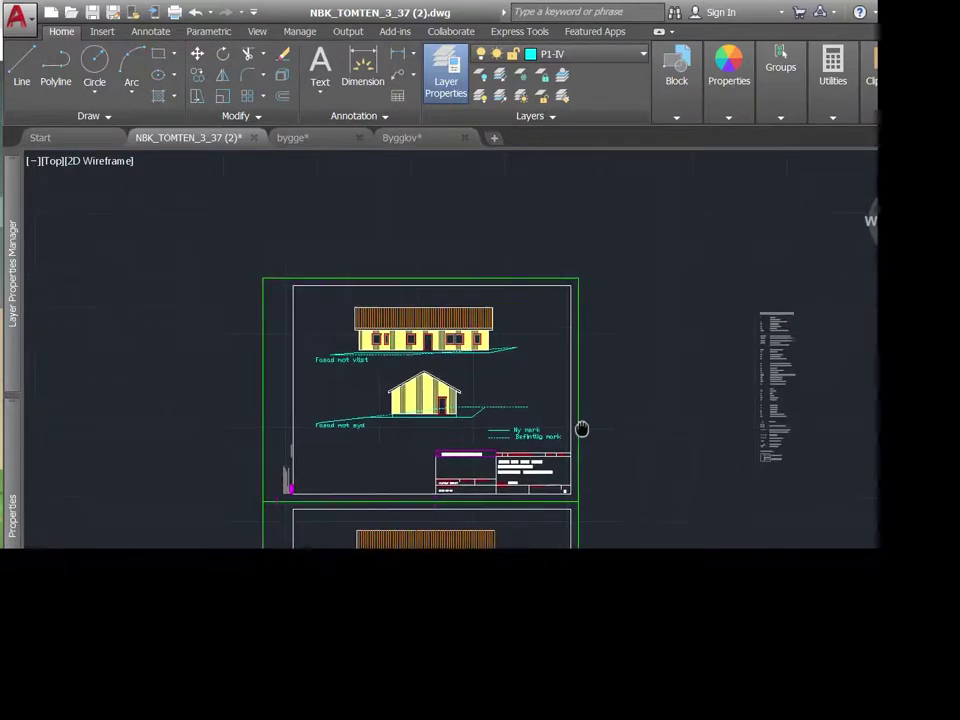
left_click(362, 70)
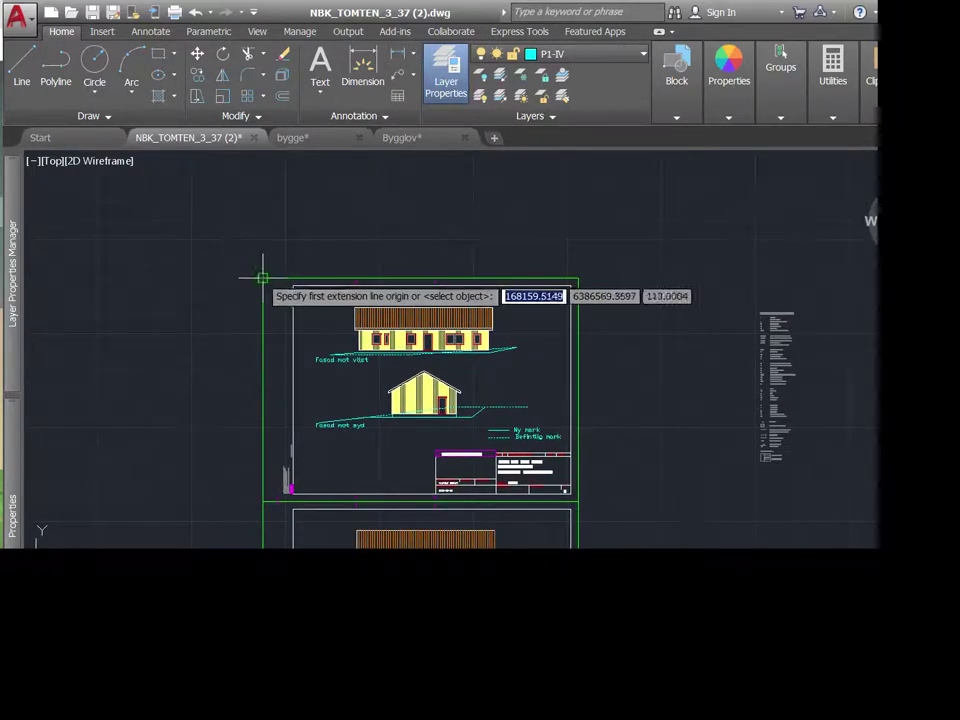
left_click(263, 278)
left_click(578, 278)
scroll(411, 292, "up", 2)
scroll(364, 268, "up", 4)
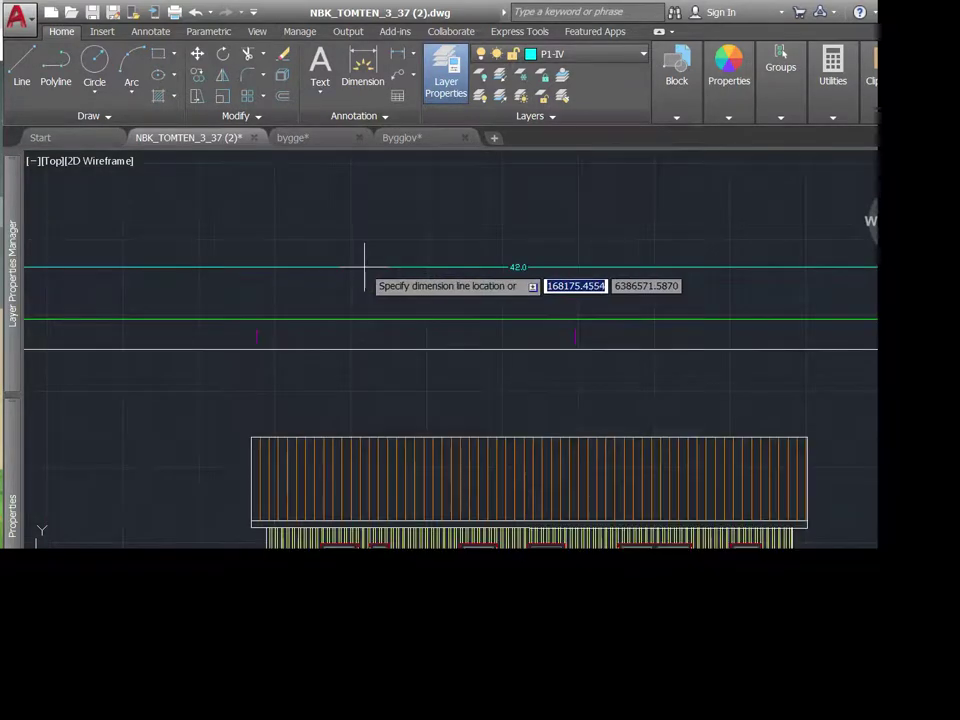
scroll(371, 272, "down", 4)
middle_click_drag(371, 272, 413, 270)
Retry the frame measurement, cancel it without placing a dimension, and start plotting with Ctrl+P.
left_click(414, 270)
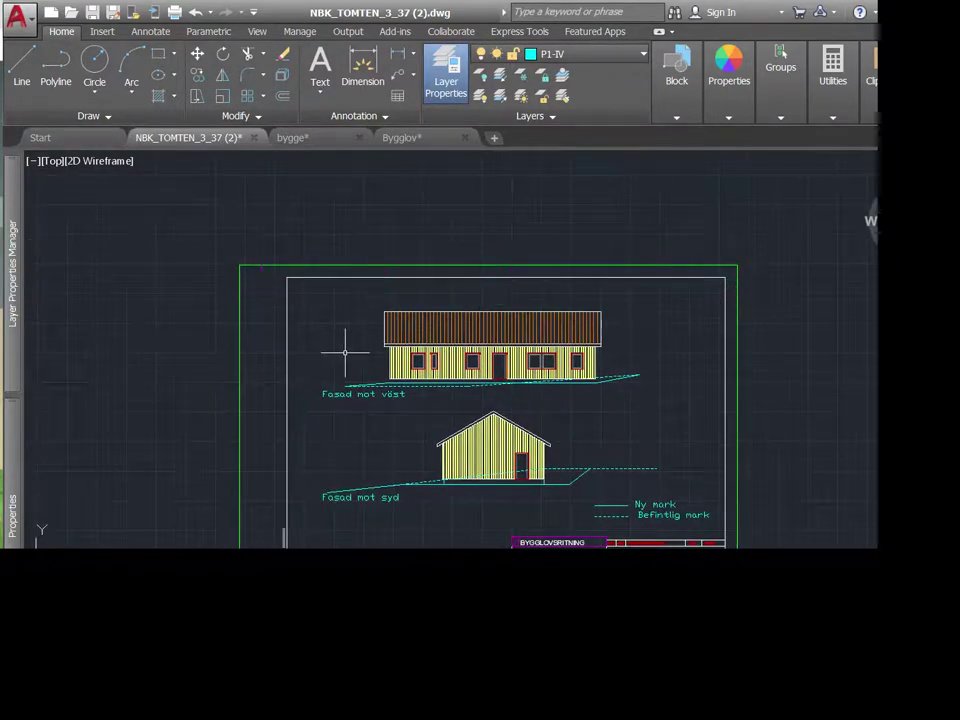
key("Return")
middle_click_drag(343, 343, 407, 311)
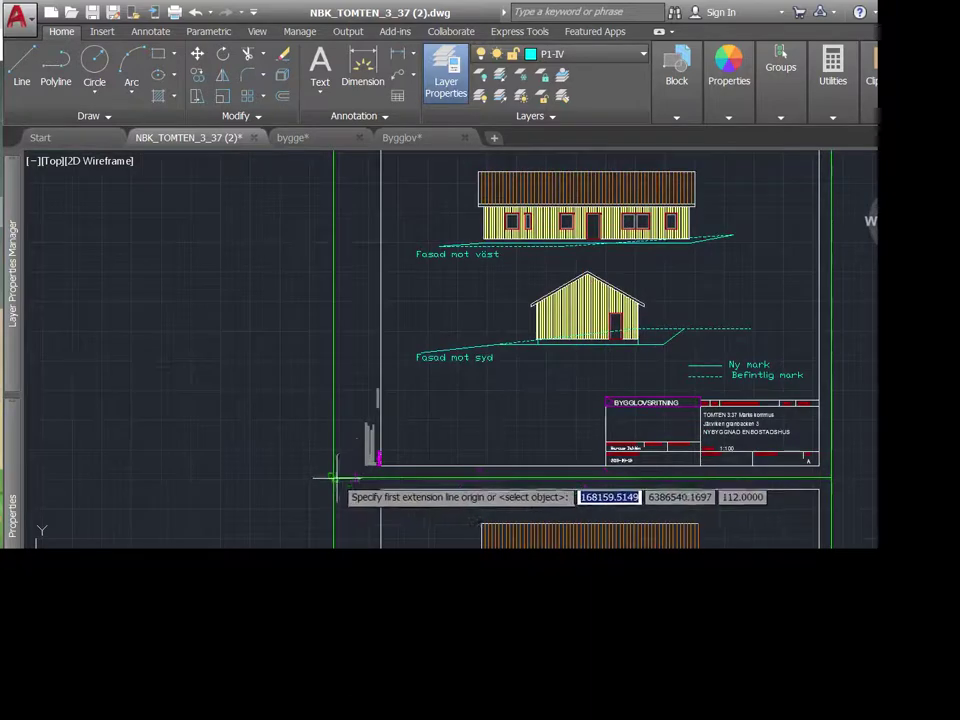
left_click(334, 476)
middle_click_drag(337, 184, 326, 317)
left_click(322, 272)
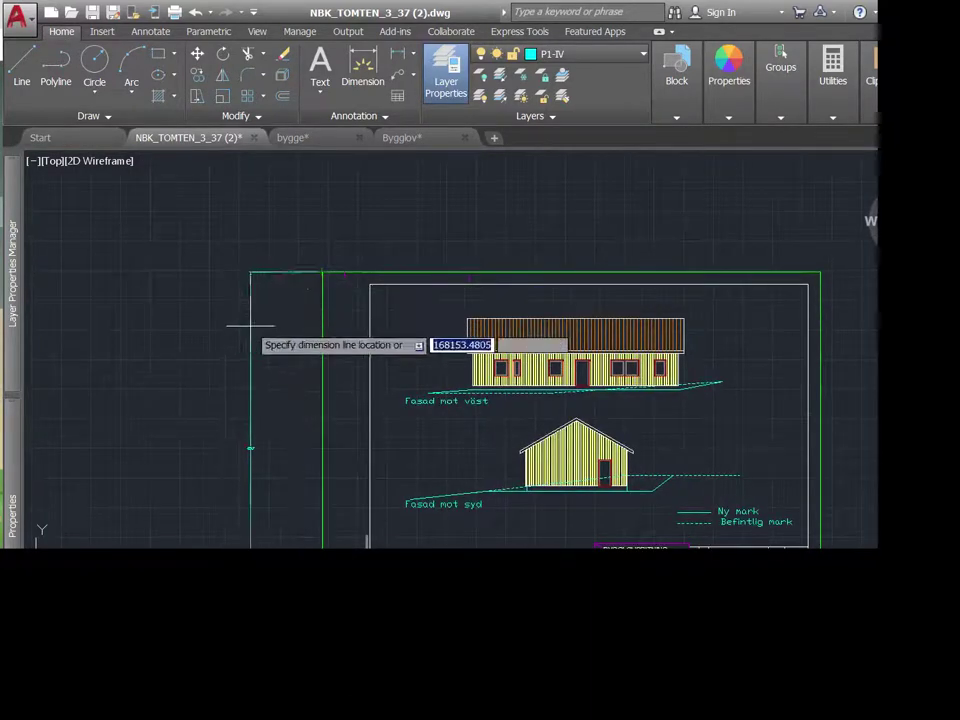
scroll(306, 253, "up", 4)
scroll(306, 255, "down", 4)
key("Escape")
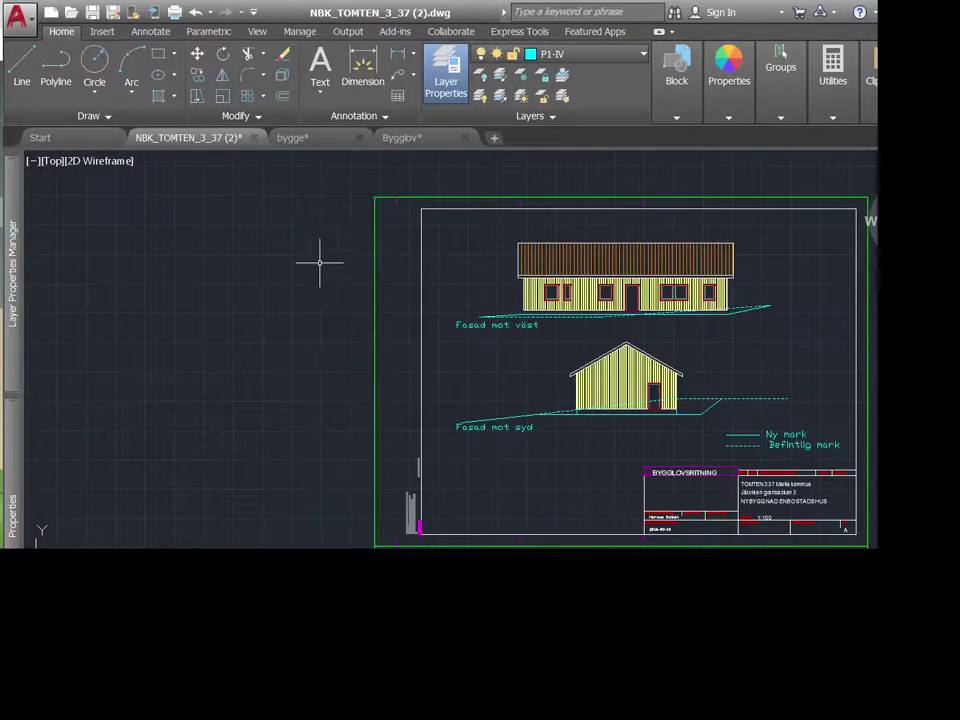
scroll(460, 368, "down", 2)
middle_click_drag(460, 368, 335, 355)
key("ctrl+p")
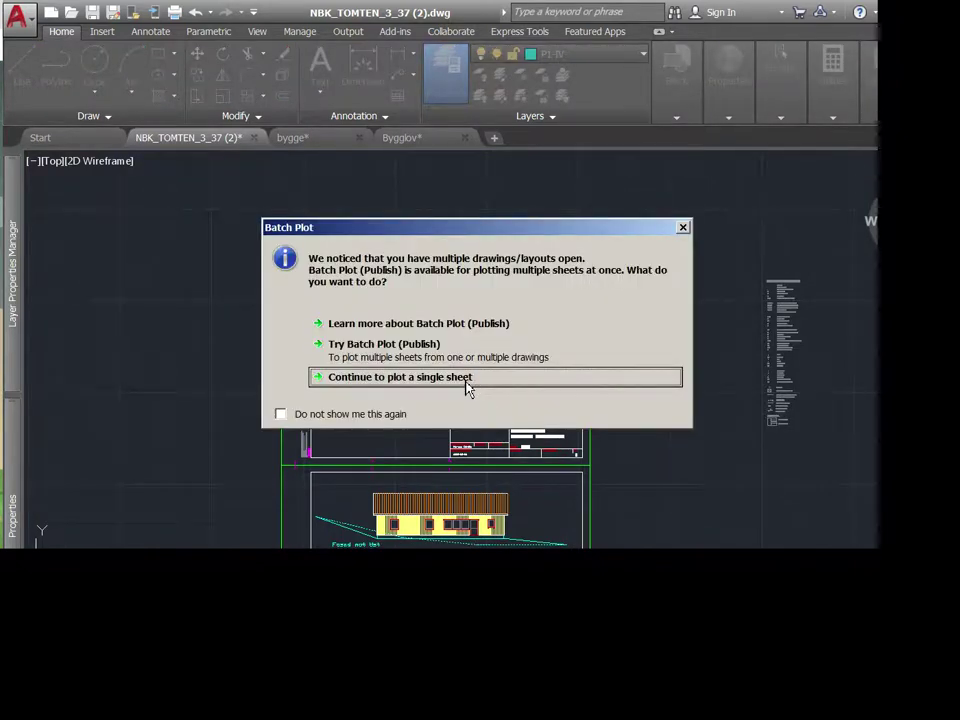
Plot a single sheet to the PDF Complete printer on A3 (297 x 420 mm) paper.
left_click(466, 384)
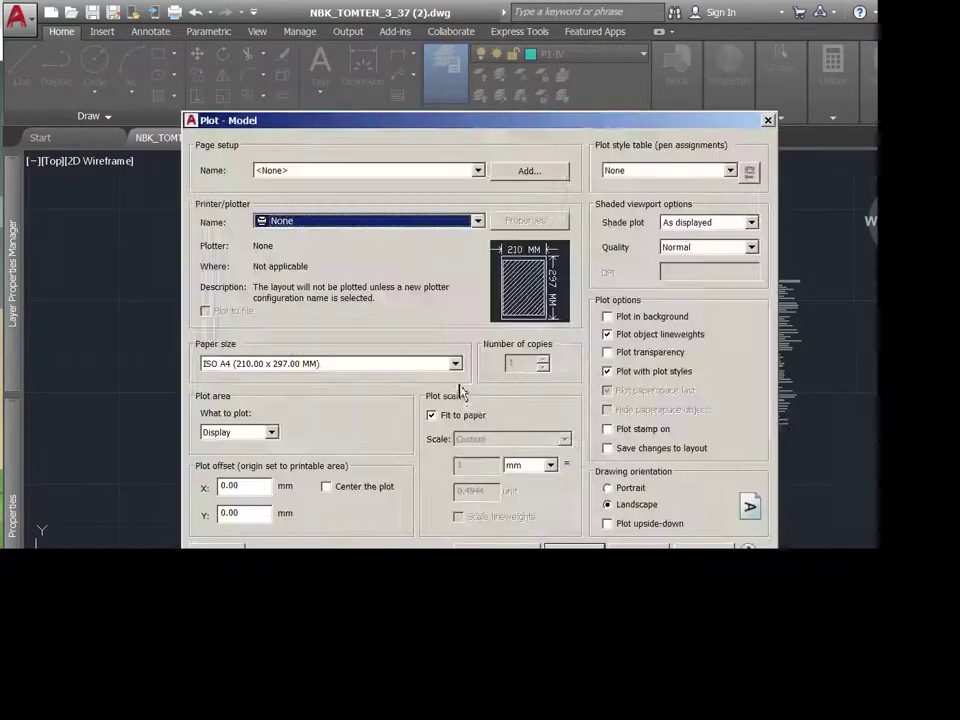
left_click(377, 221)
left_click(369, 257)
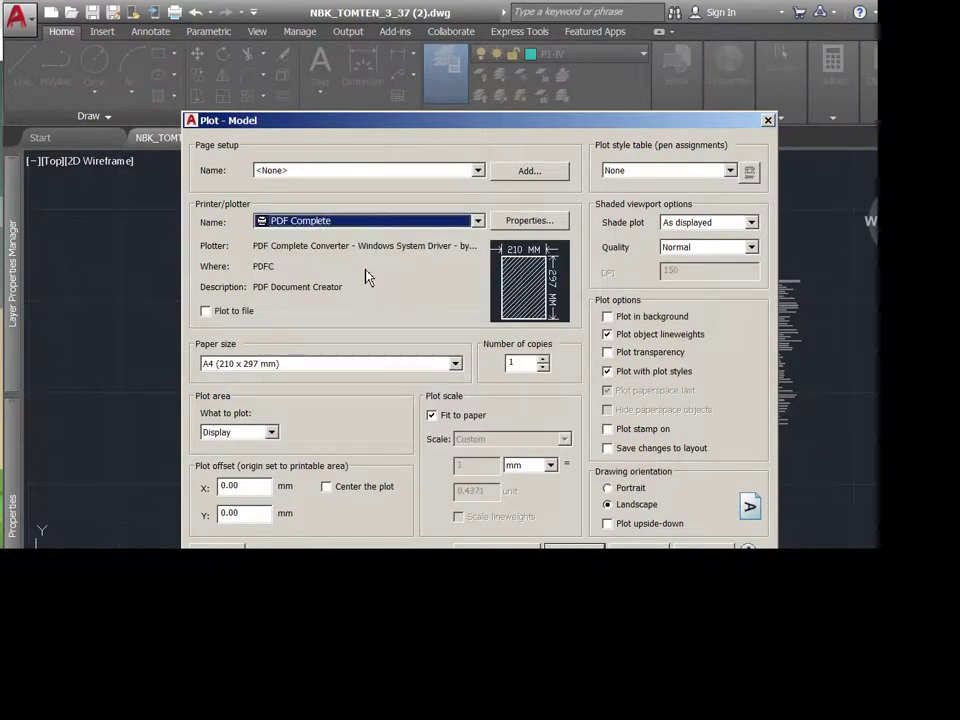
left_click(374, 362)
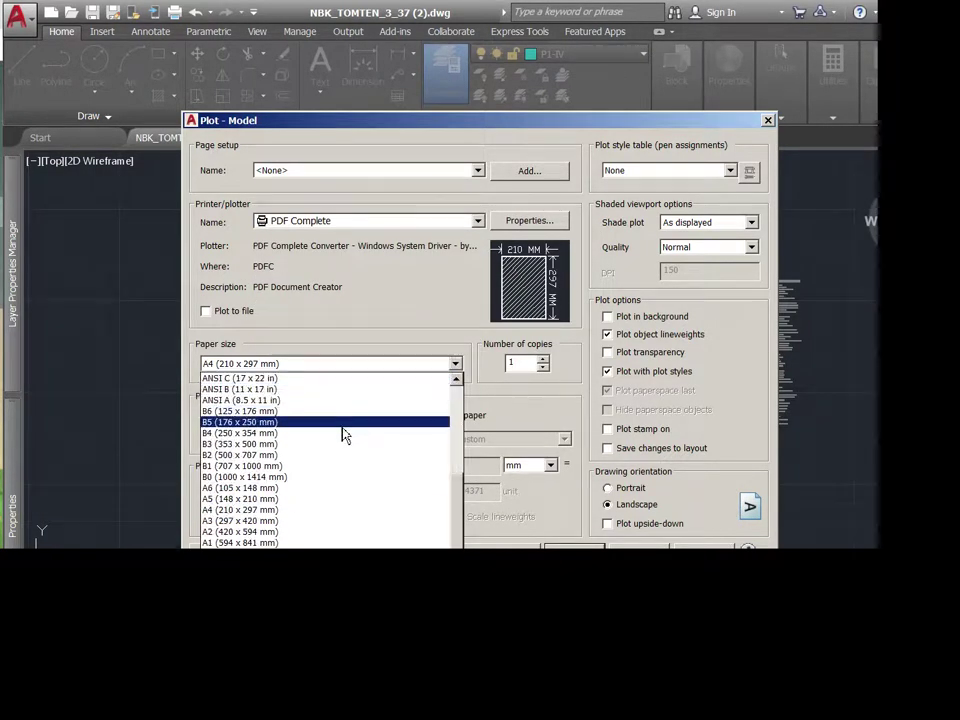
left_click(335, 521)
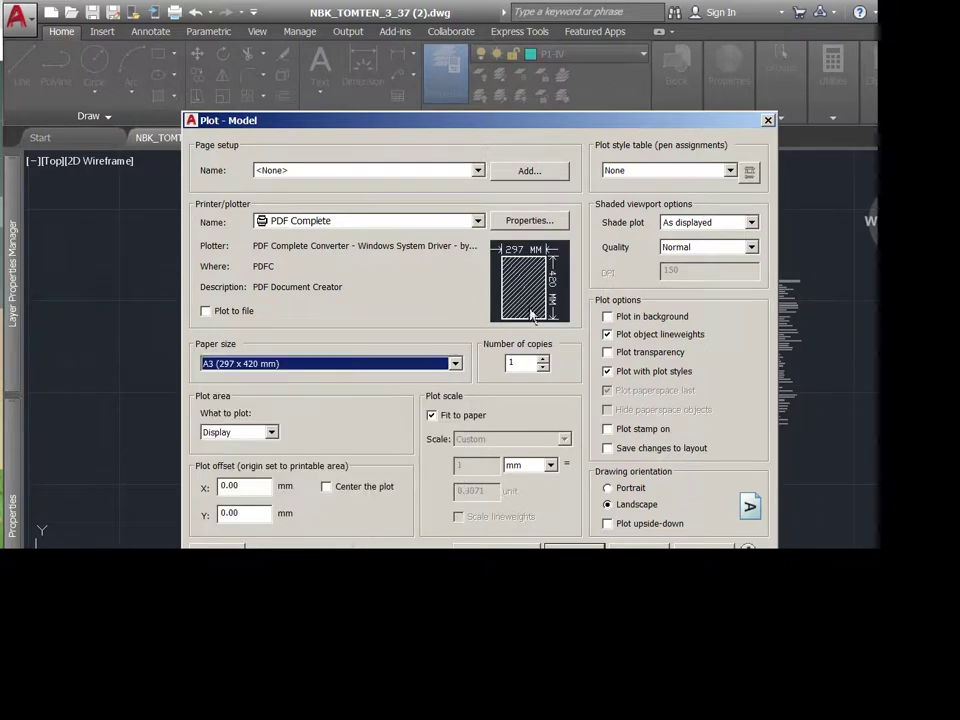
Set landscape (Liggande) orientation in the driver properties and save it to PDF Complete.pc3.
left_click(549, 224)
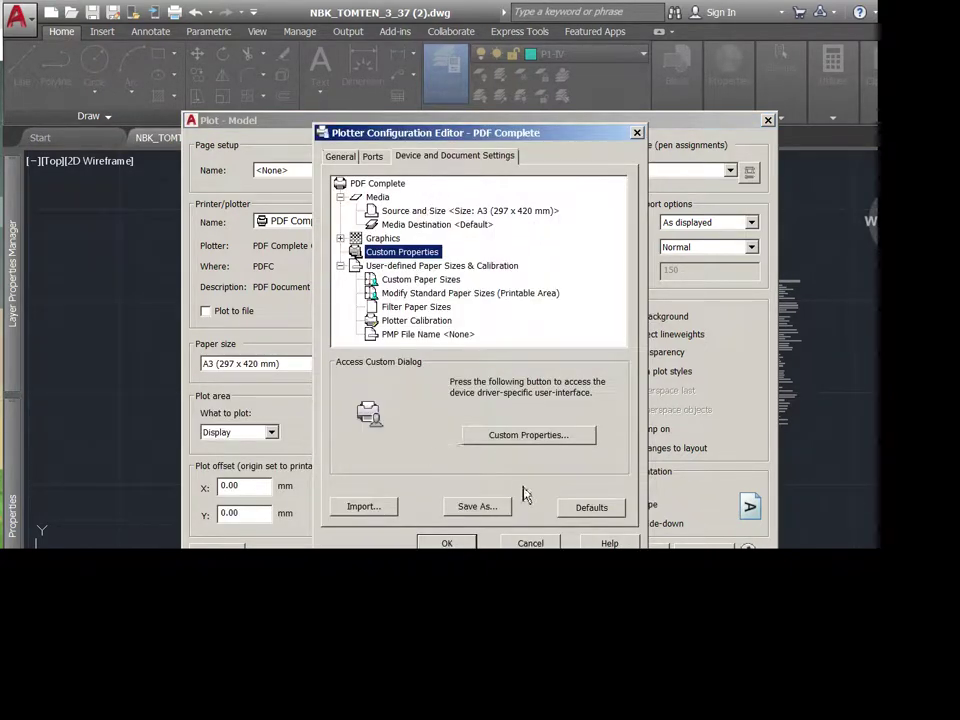
left_click(549, 440)
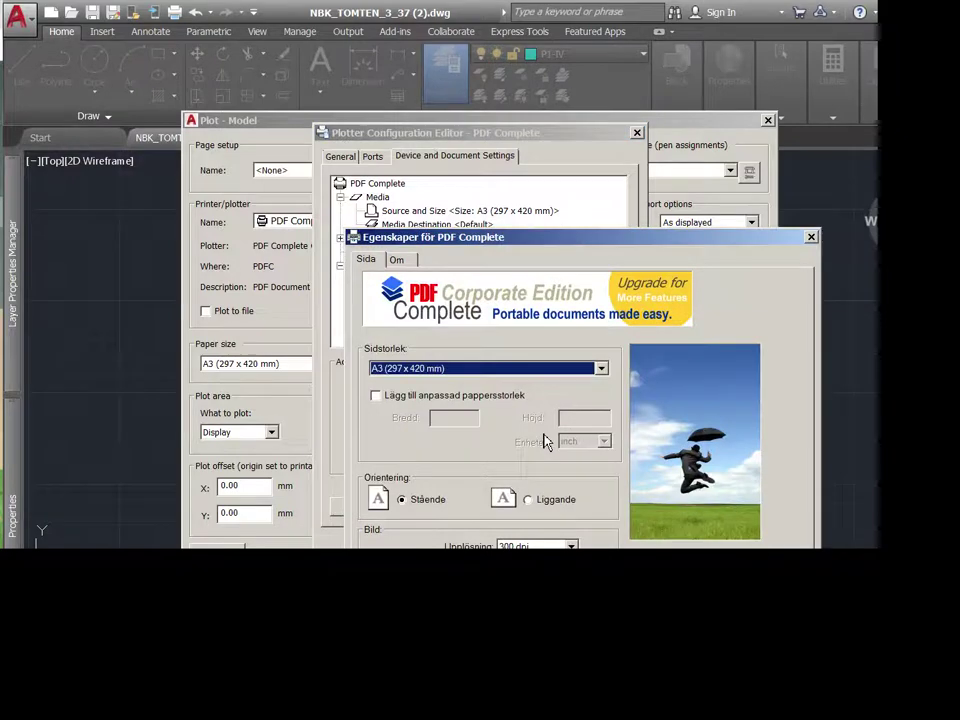
left_click(541, 503)
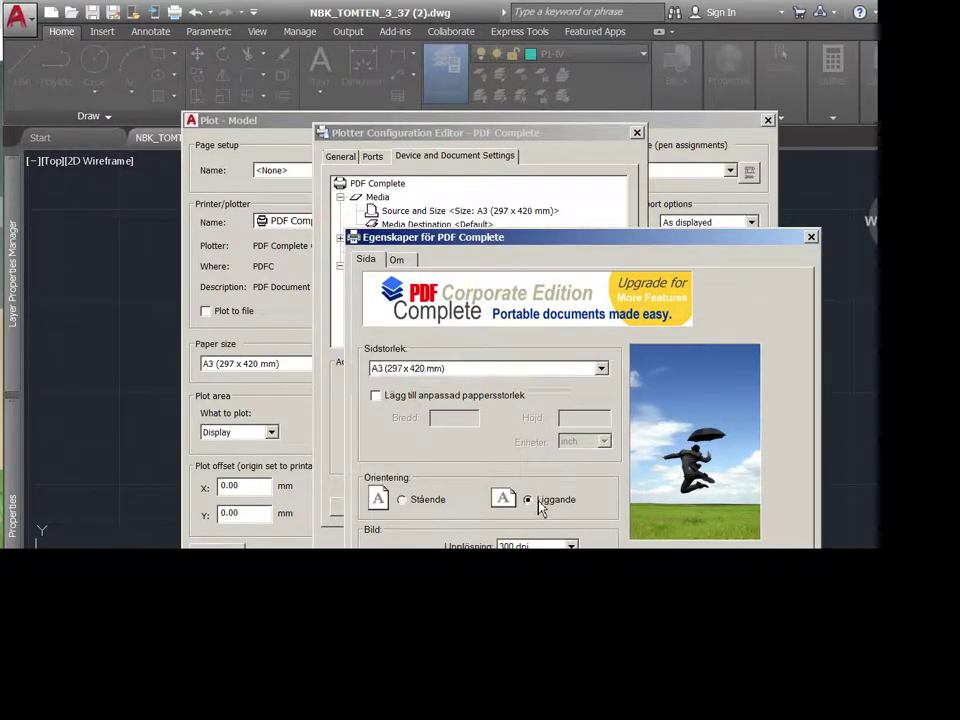
key("Return")
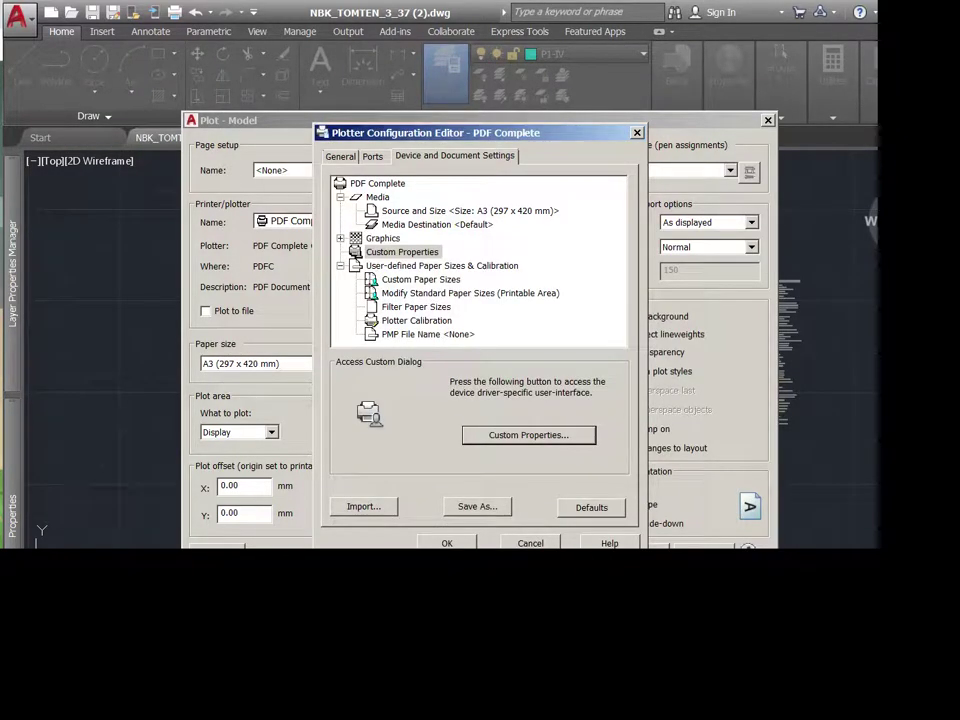
left_click(447, 543)
left_click(341, 341)
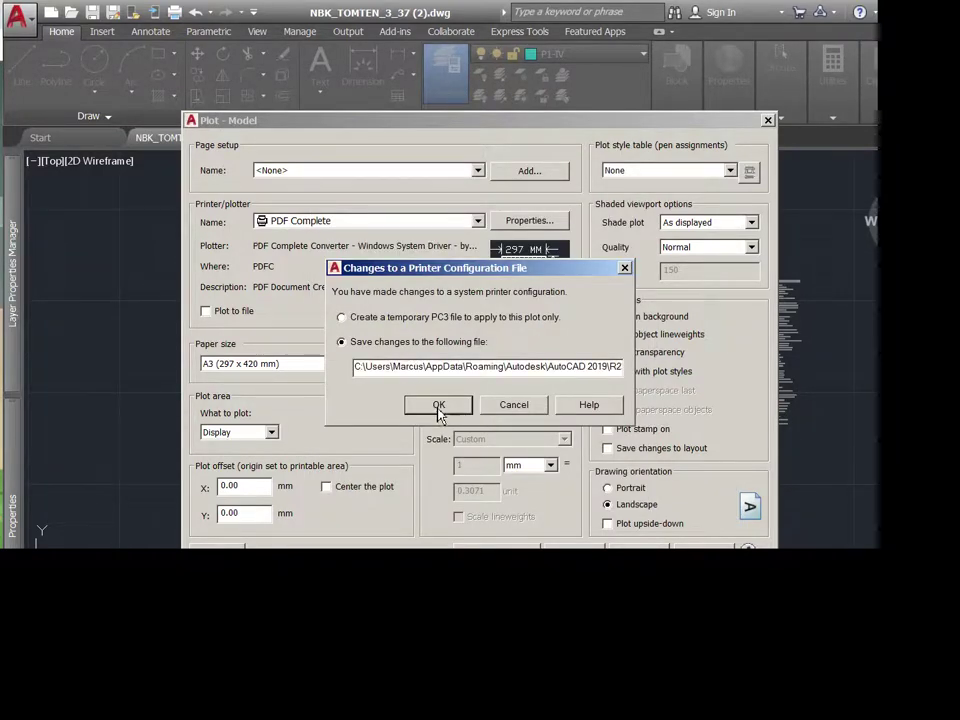
left_click(439, 410)
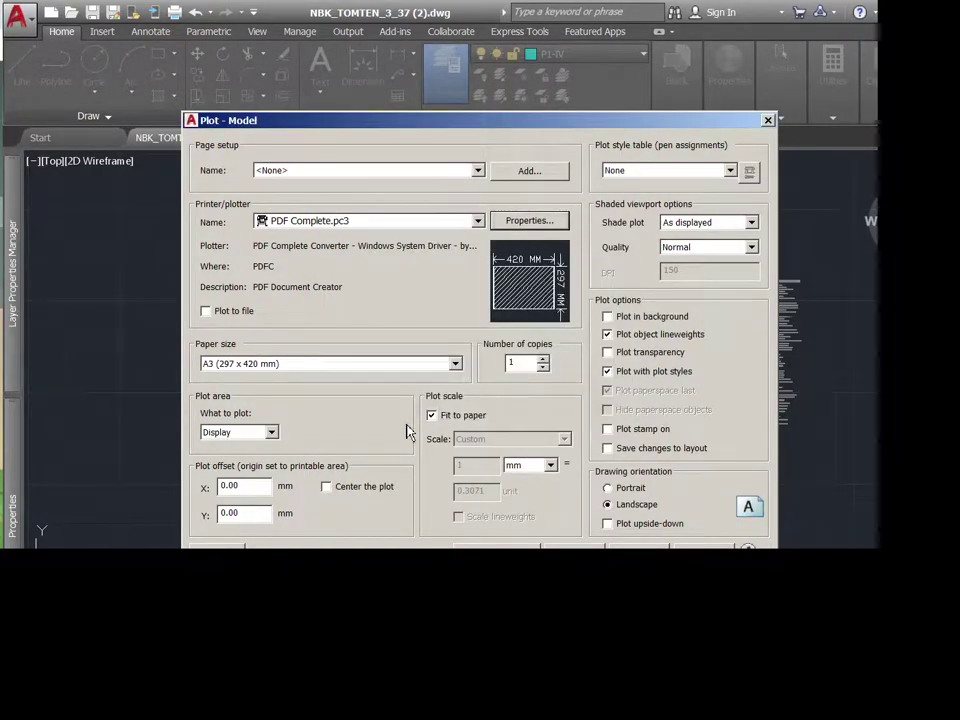
Set the plot area to a window from the frame's top-left to bottom-right corner.
left_click(272, 436)
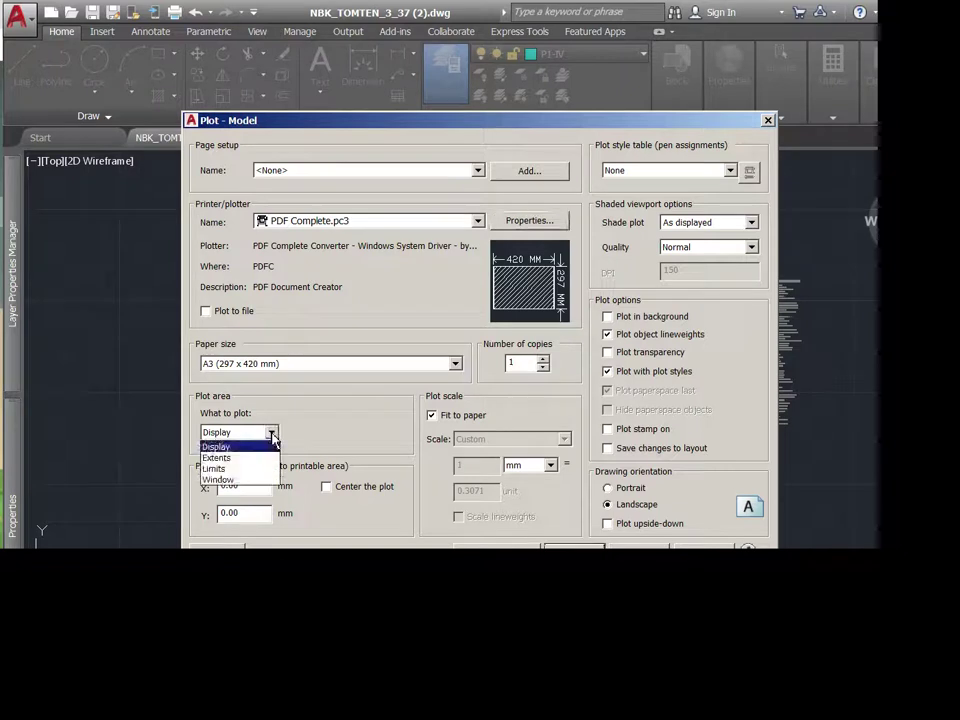
left_click(240, 479)
left_click(281, 247)
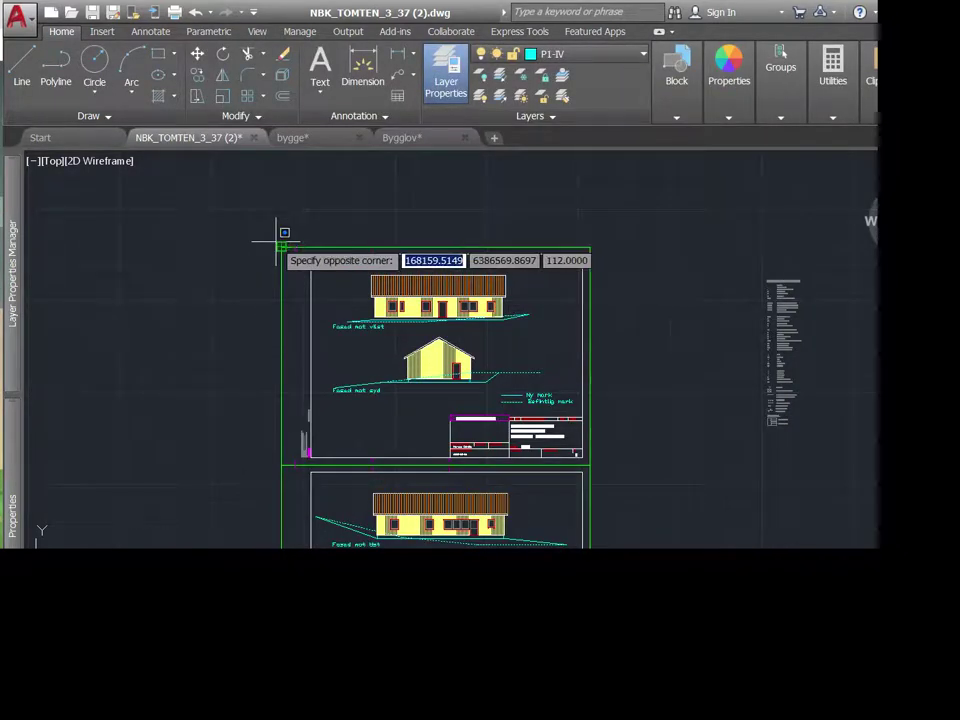
left_click(591, 462)
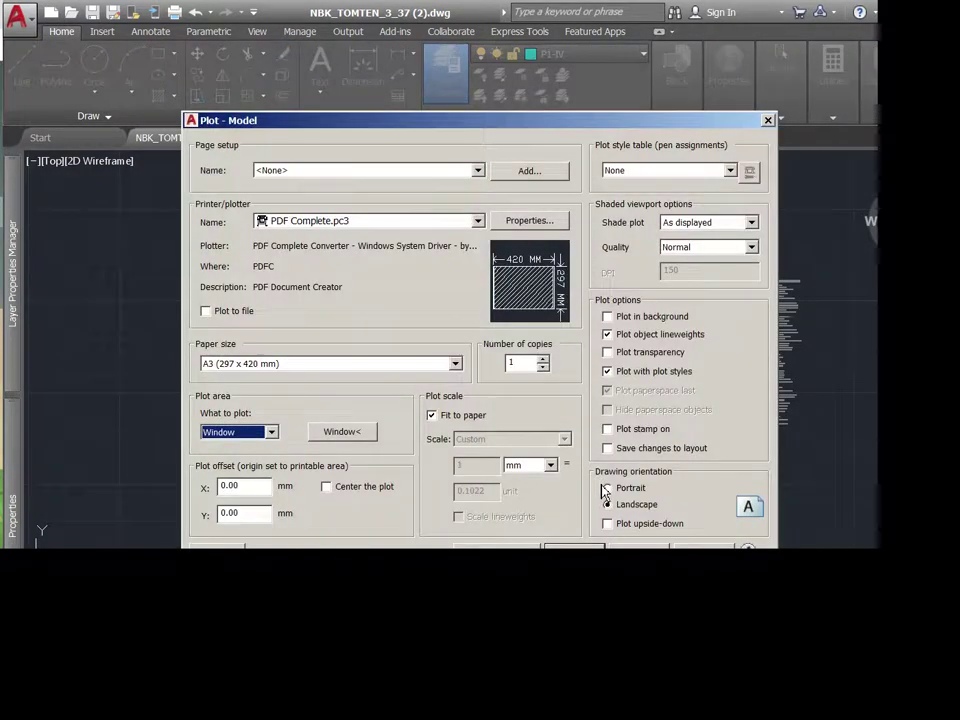
Turn off Fit to paper, plot at 10 mm = 1 unit, and continue past the scale warning.
left_click(460, 420)
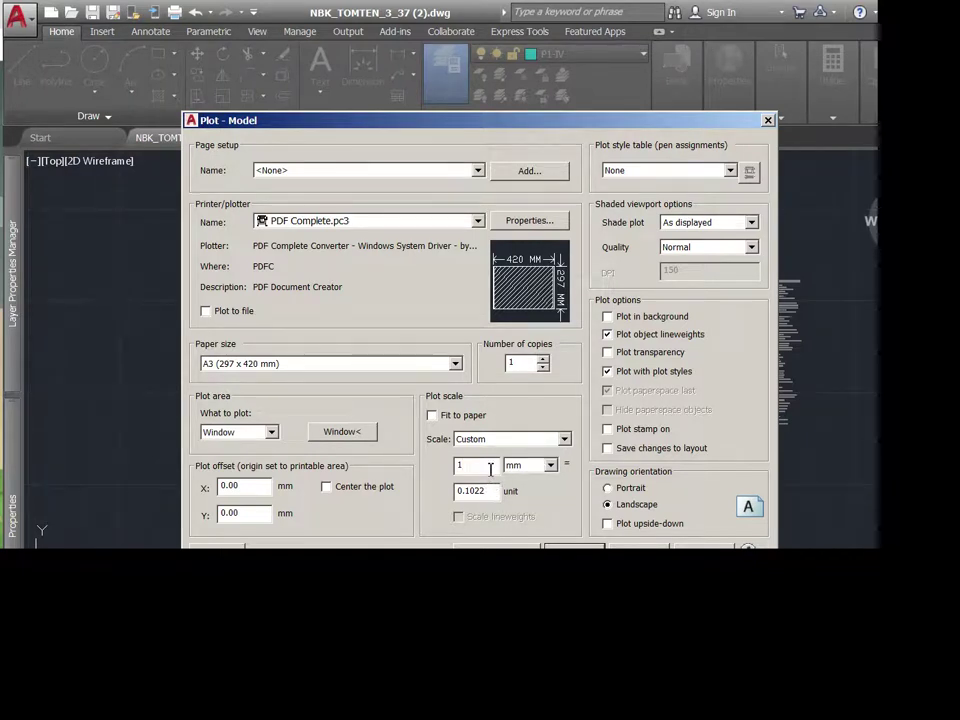
left_click(477, 465)
type("0")
left_click_drag(490, 490, 420, 501)
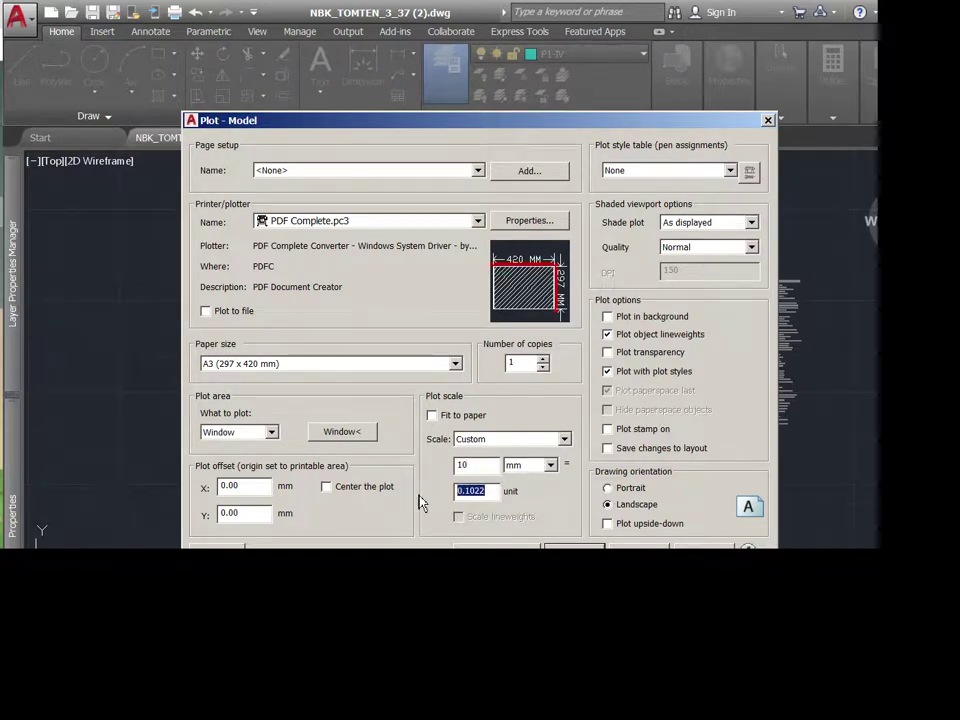
type("1")
key("Return")
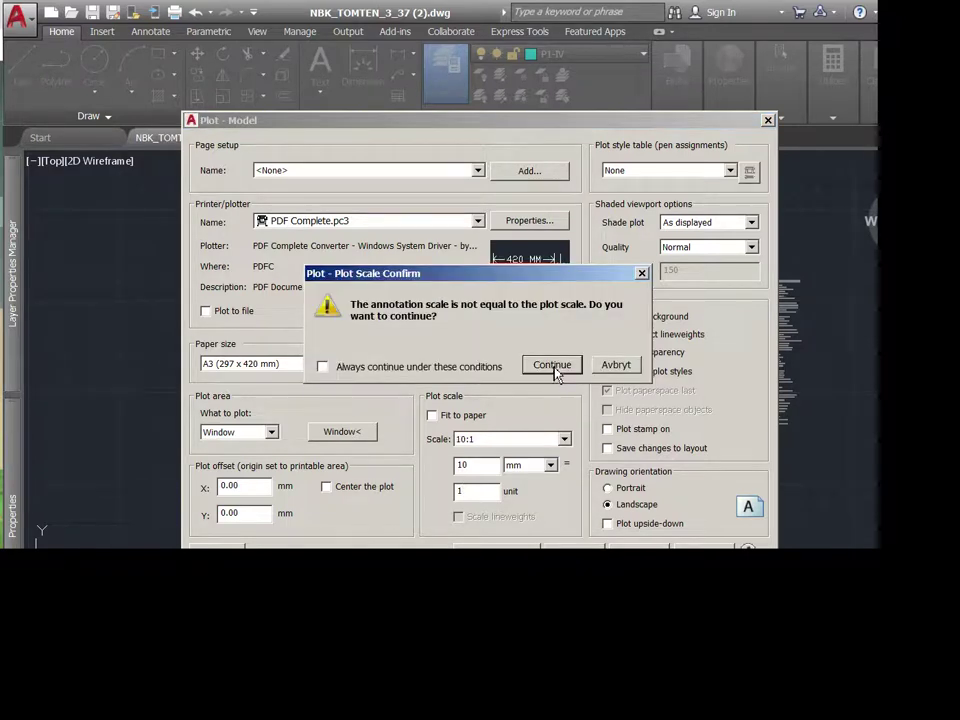
left_click(553, 366)
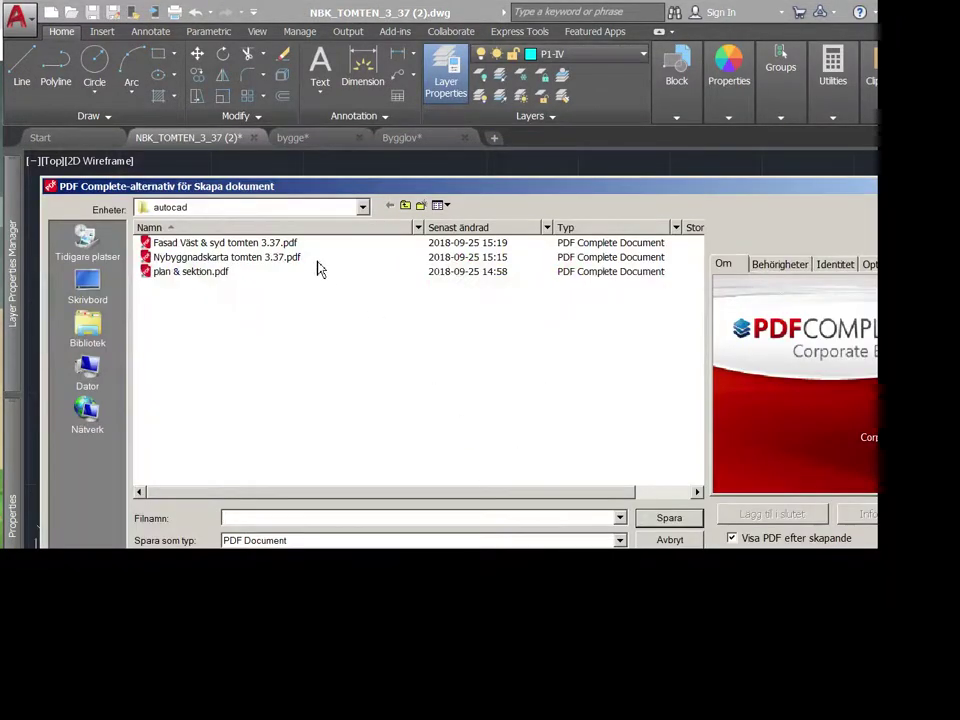
Save the plot over the existing 'Fasad Väst & syd tomten 3.37.pdf', confirming the overwrite.
left_click(271, 245)
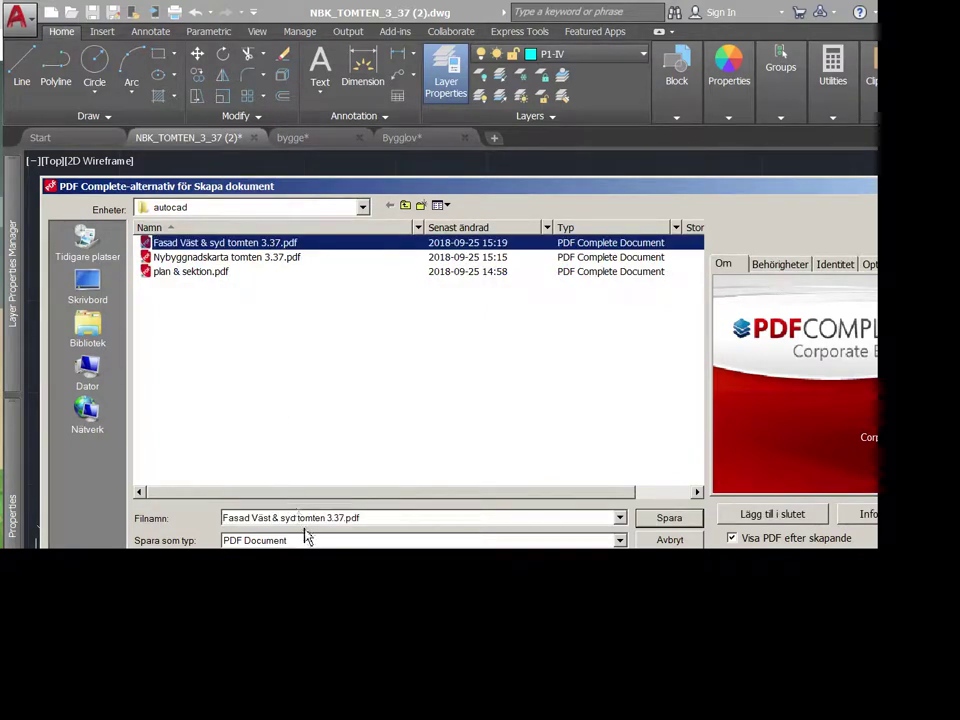
left_click(673, 522)
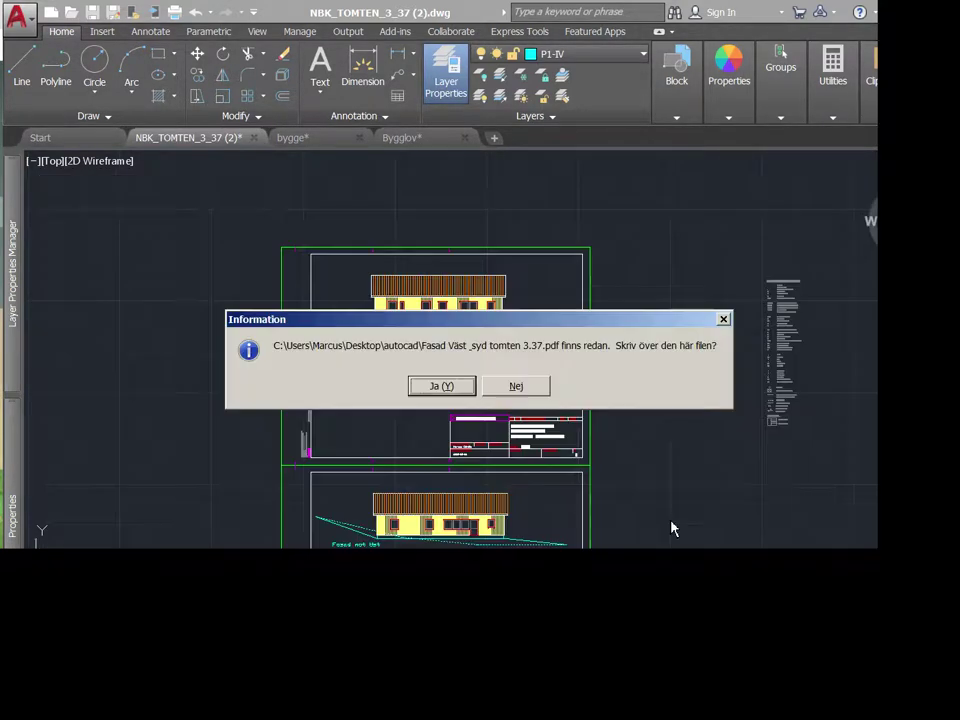
left_click(448, 387)
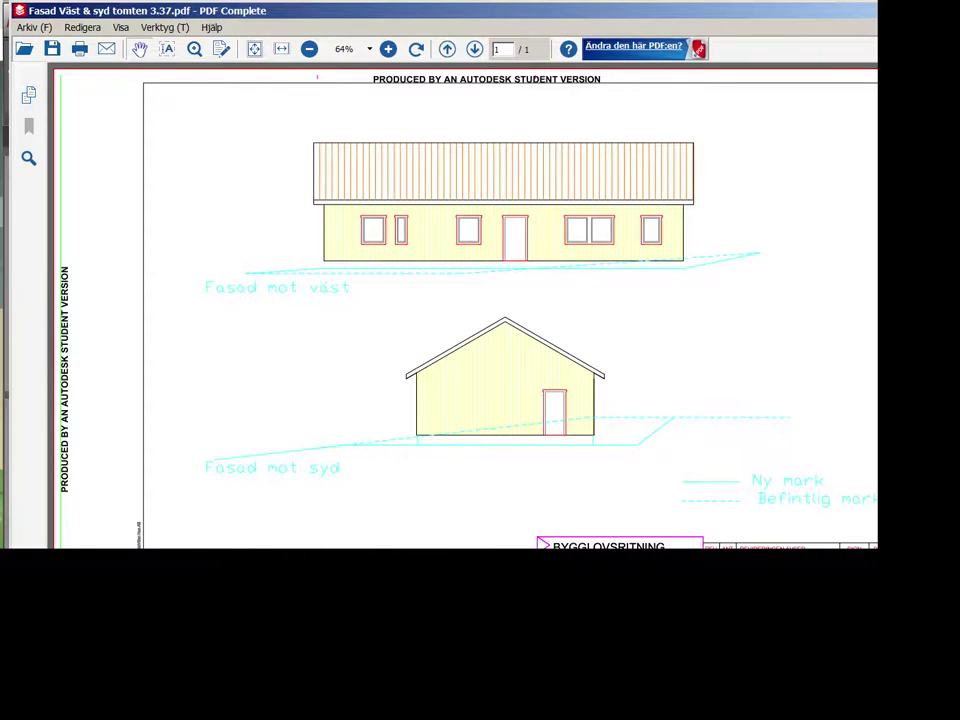
Close the PDF viewer and bring both facade sheets into view.
key("alt+F4")
middle_click_drag(570, 338, 499, 251)
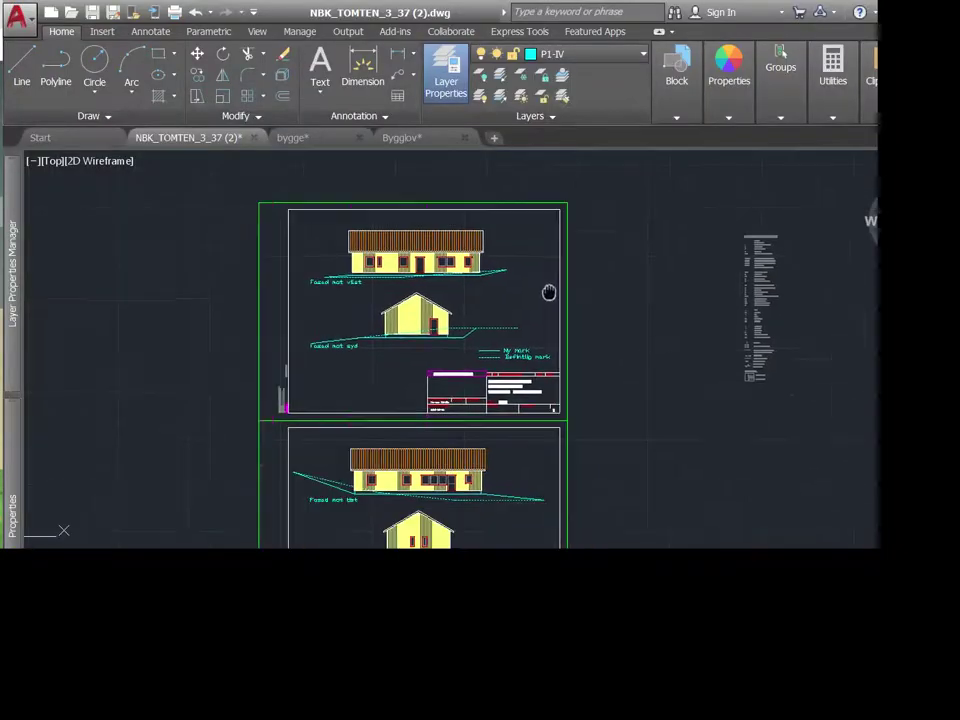
scroll(305, 540, "up", 2)
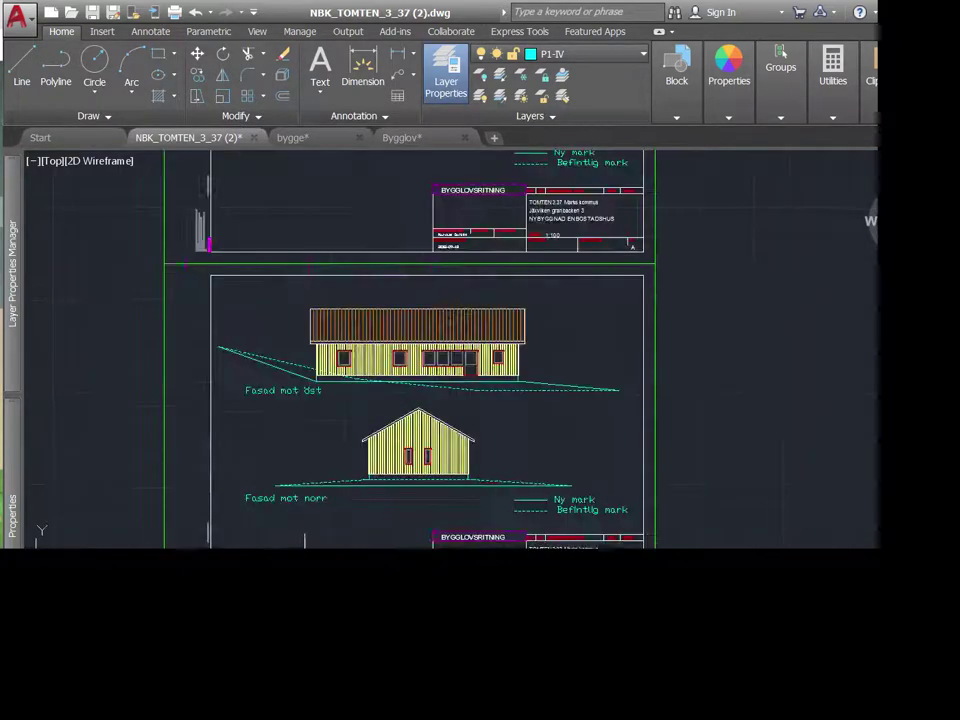
scroll(307, 540, "down", 4)
middle_click_drag(368, 520, 380, 511)
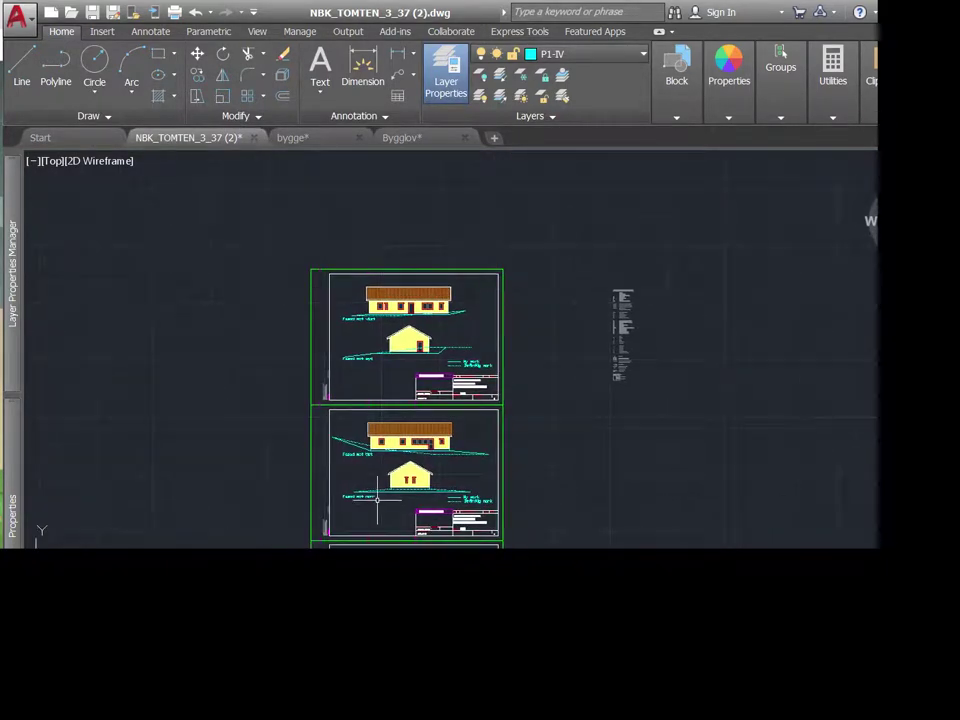
Start a single-sheet plot to the PDF Complete printer on A3 paper.
key("ctrl+p")
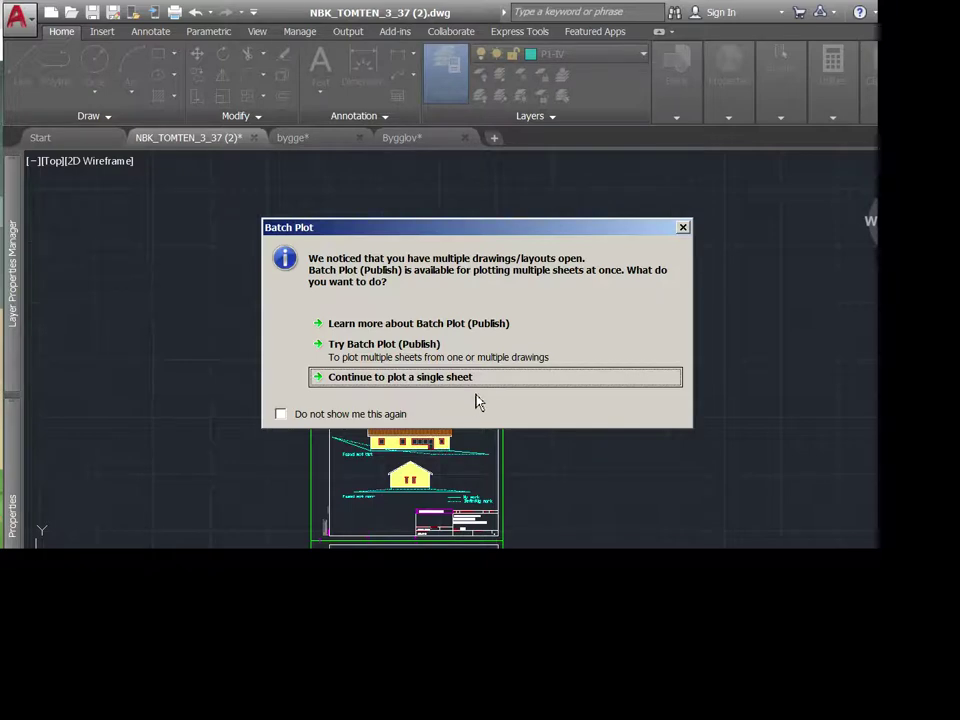
left_click(480, 379)
left_click(300, 364)
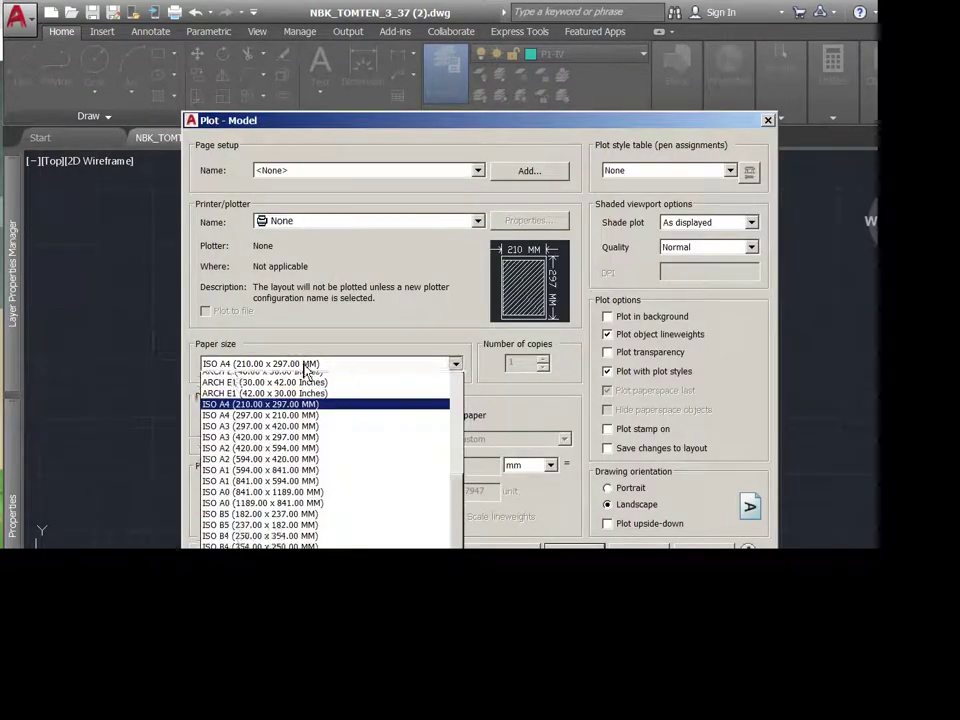
left_click(343, 225)
left_click(337, 222)
left_click(332, 270)
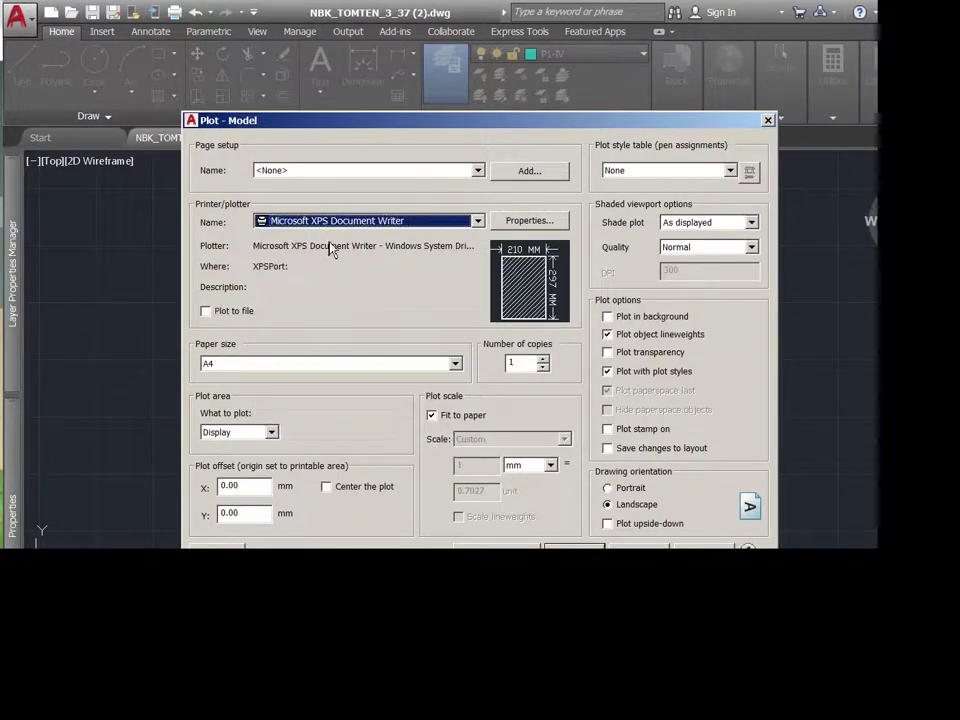
left_click(330, 222)
scroll(323, 283, "up", 1)
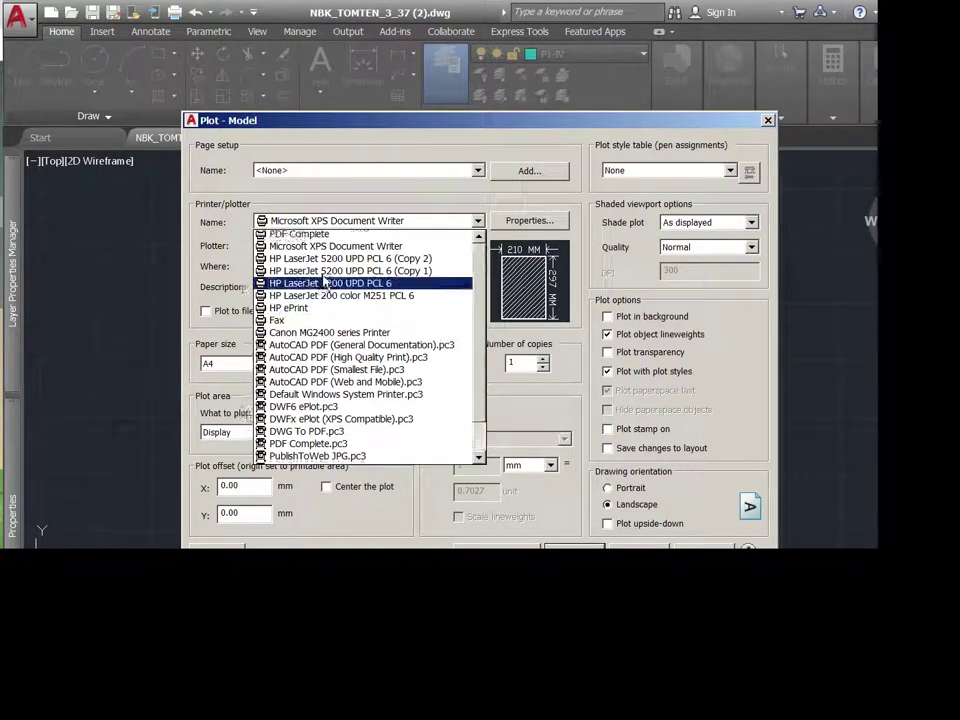
scroll(323, 283, "up", 1)
left_click(375, 257)
left_click(322, 364)
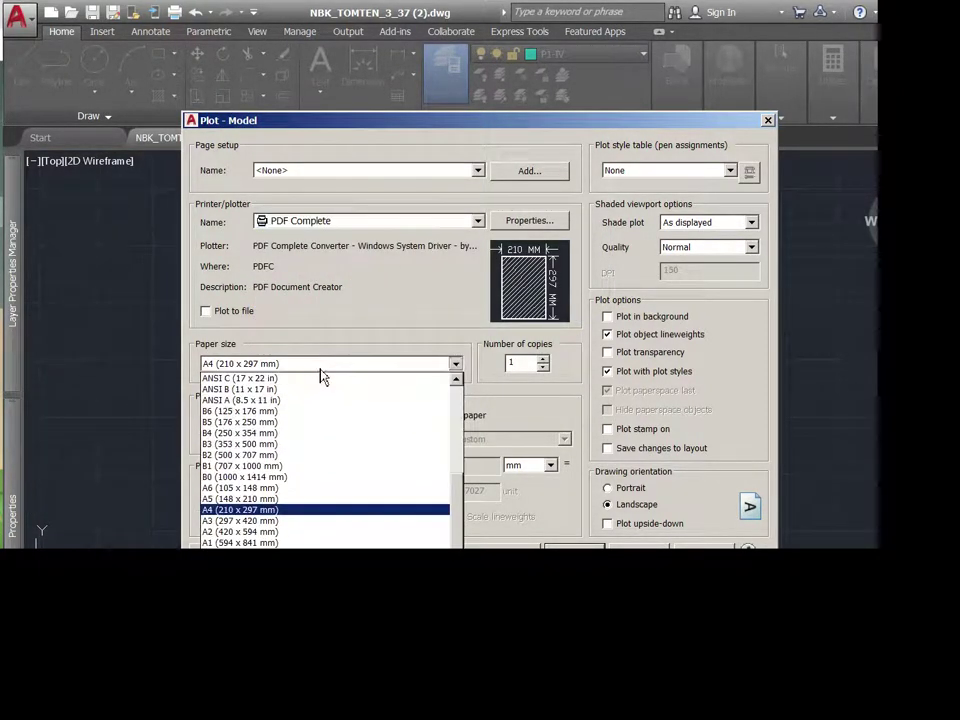
left_click(268, 521)
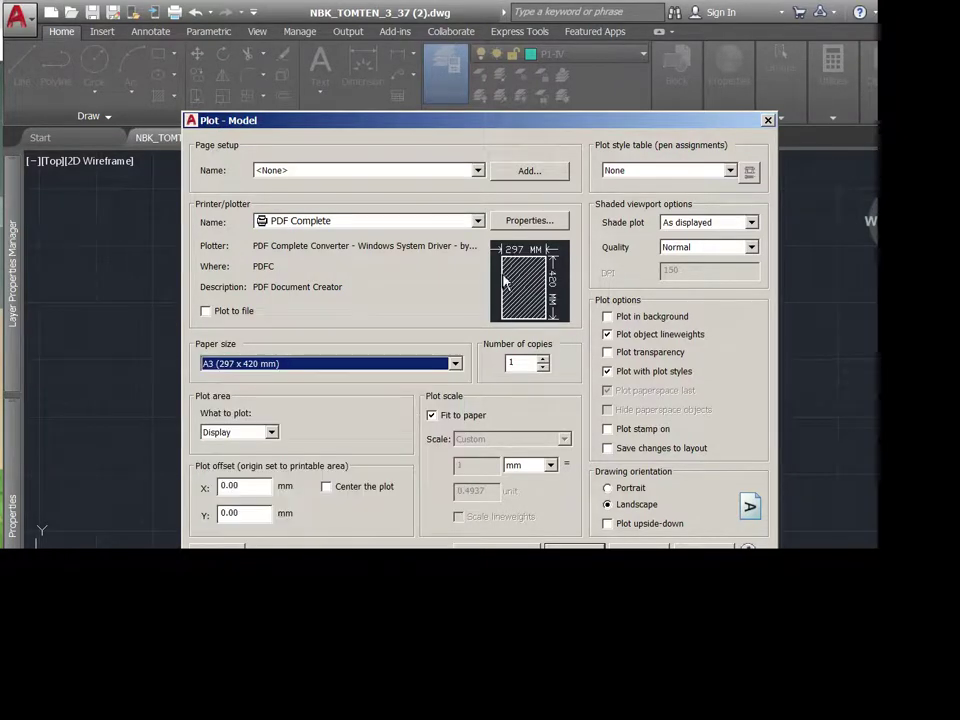
Set landscape orientation in the driver settings and save it to PDF Complete.pc3.
left_click(533, 222)
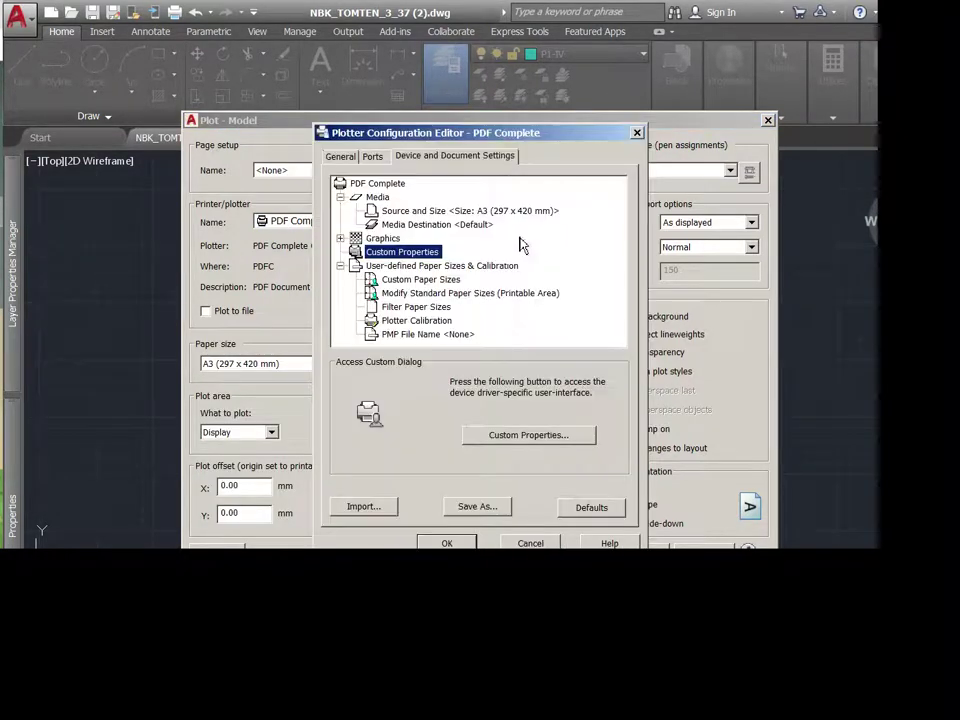
left_click(510, 435)
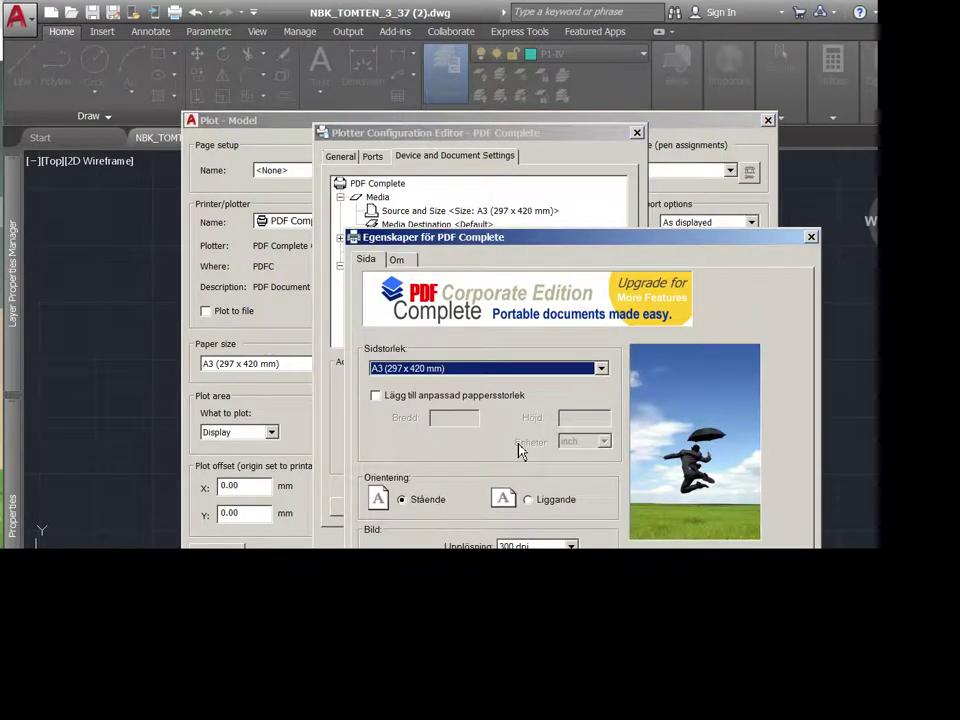
left_click(528, 500)
key("Return")
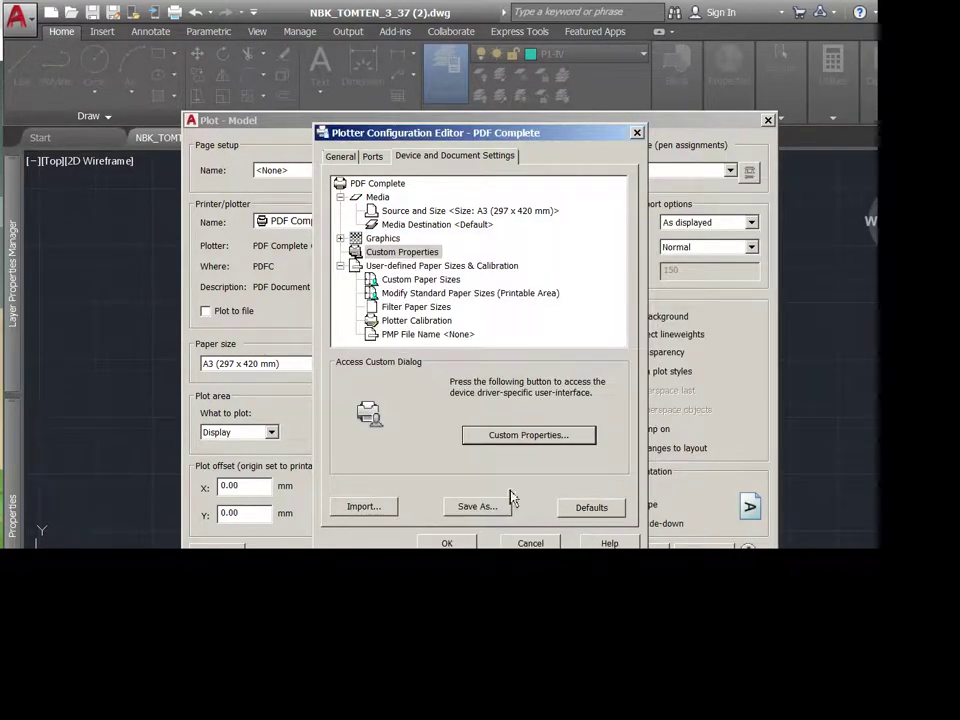
left_click(447, 543)
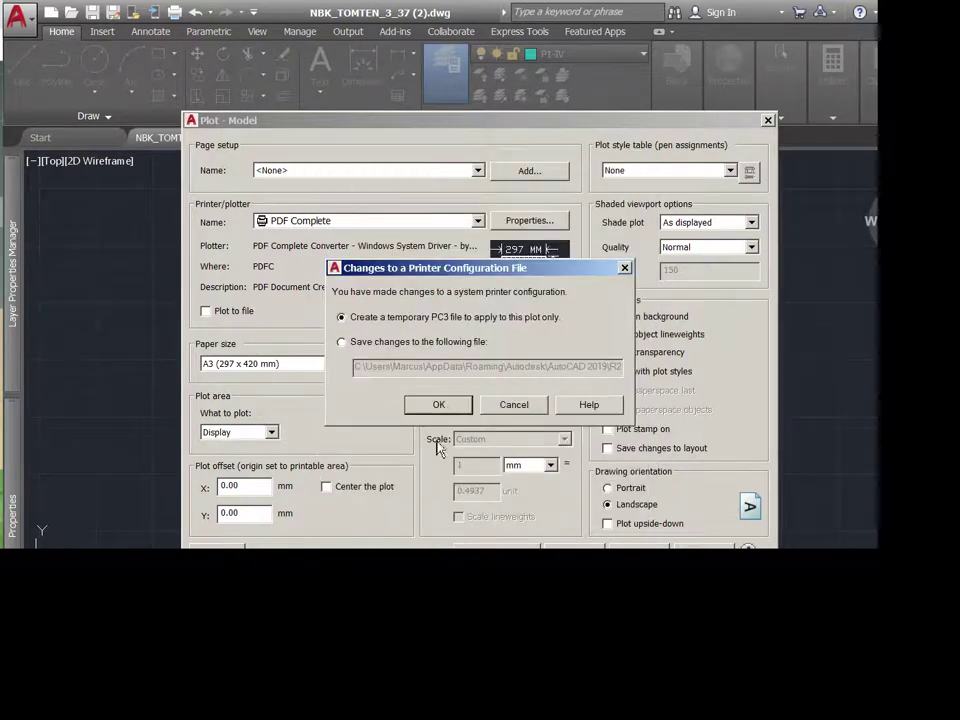
left_click(341, 341)
left_click(437, 404)
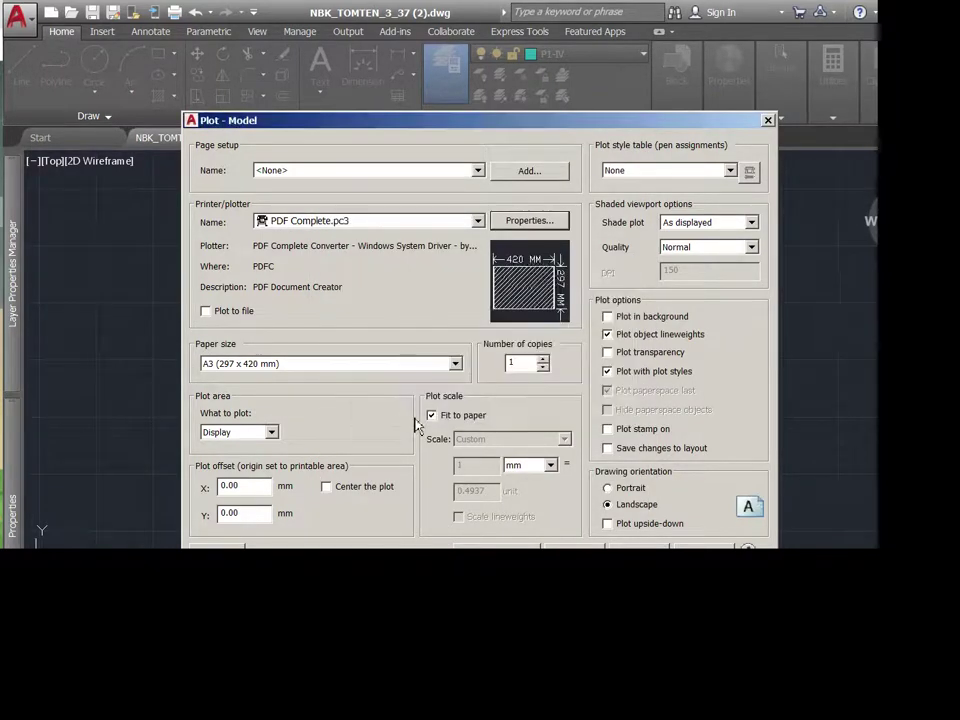
left_click(270, 433)
Set the plot area to a window picked around the second facade sheet.
left_click(217, 479)
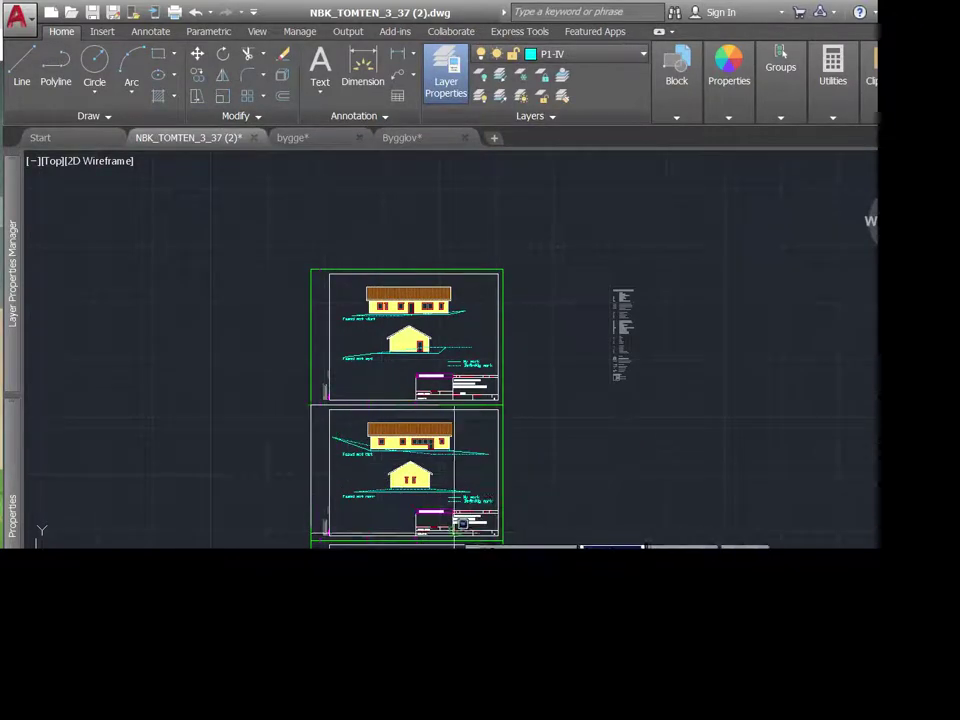
scroll(505, 540, "up", 2)
left_click(505, 541)
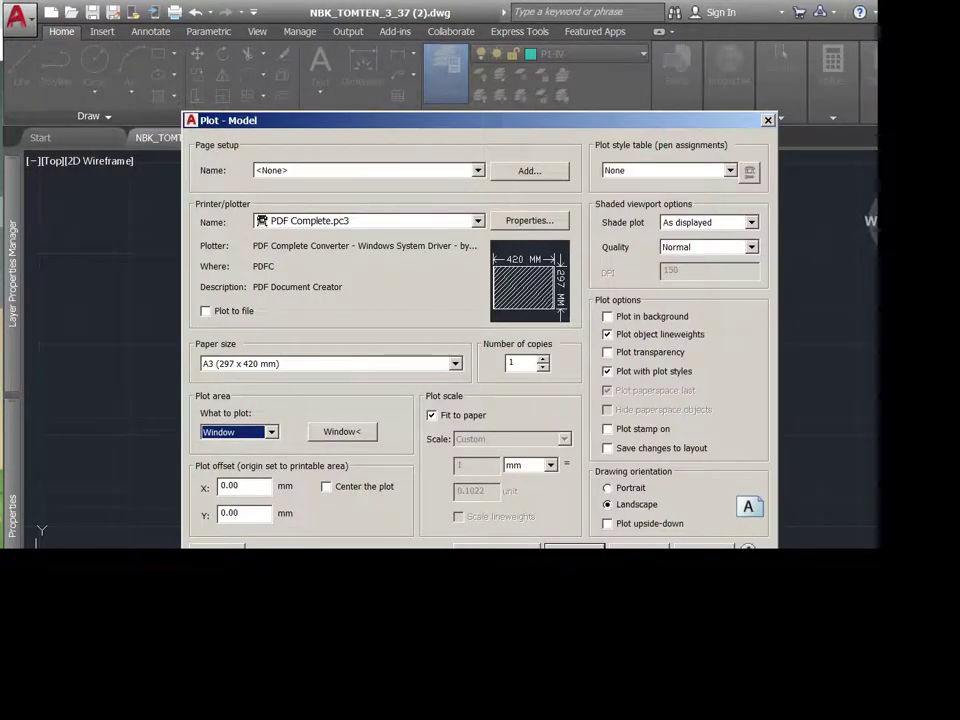
Turn off Fit to paper, plot at 10 mm = 1 unit, and continue past the warning.
left_click(445, 415)
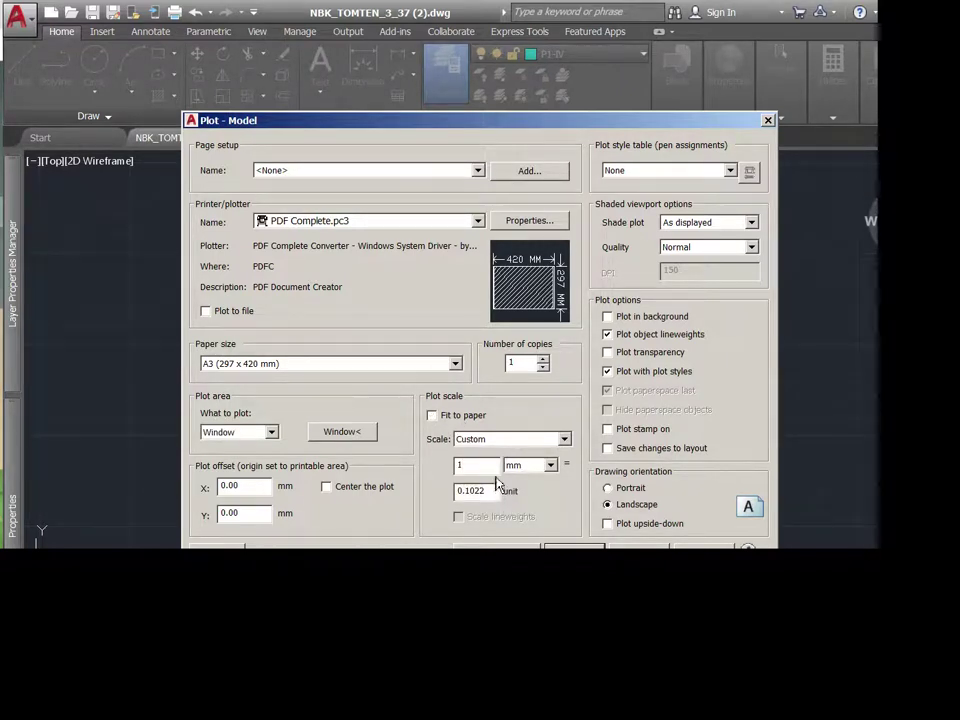
type("0")
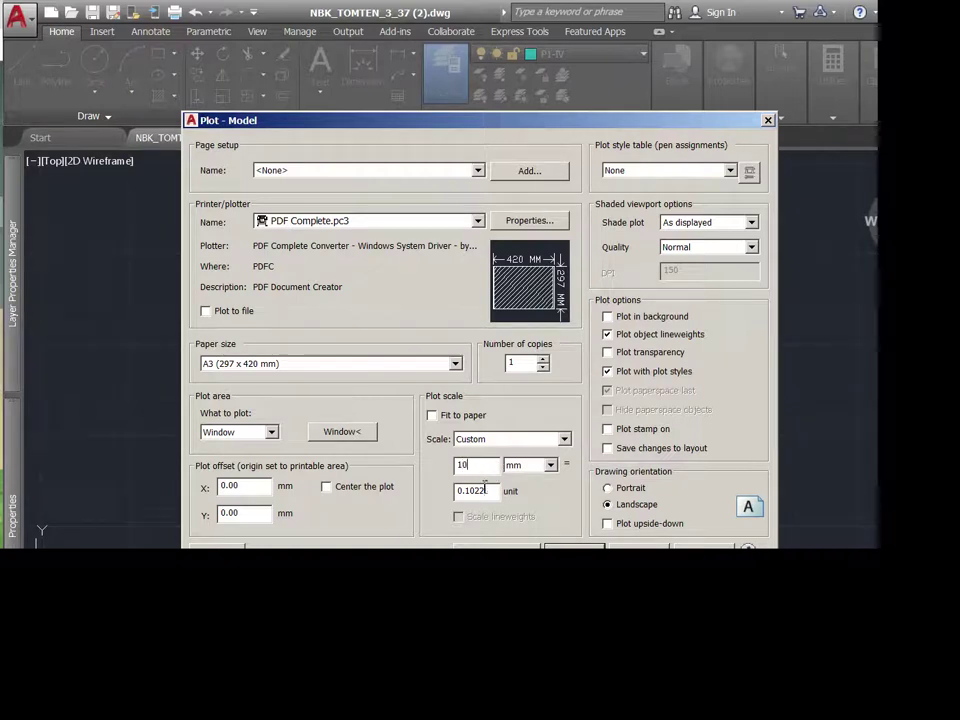
key("Tab")
type("1")
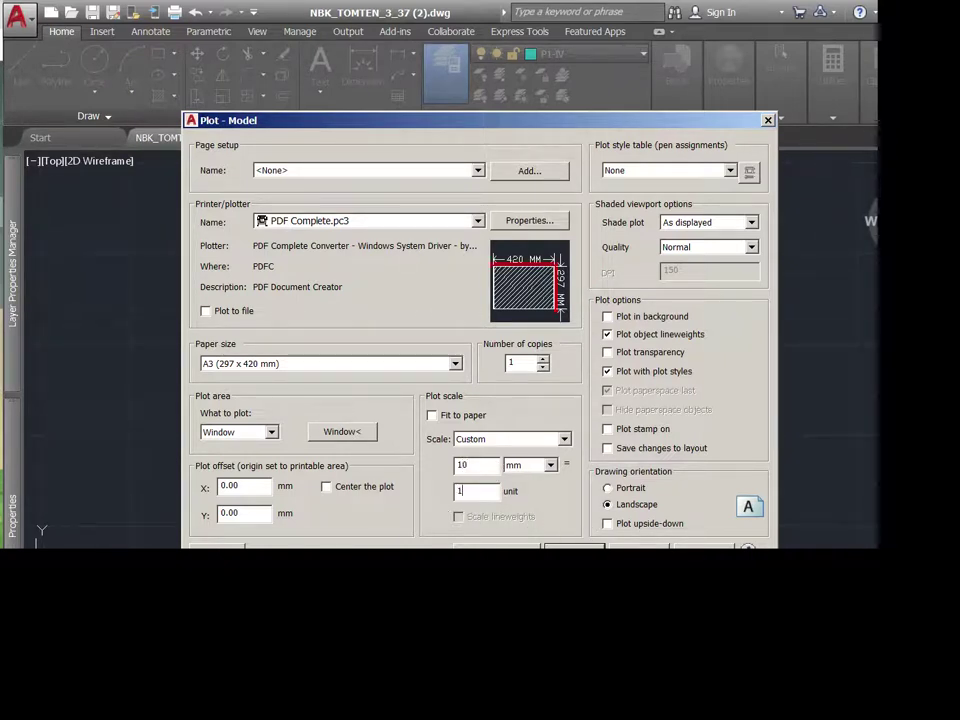
key("Return")
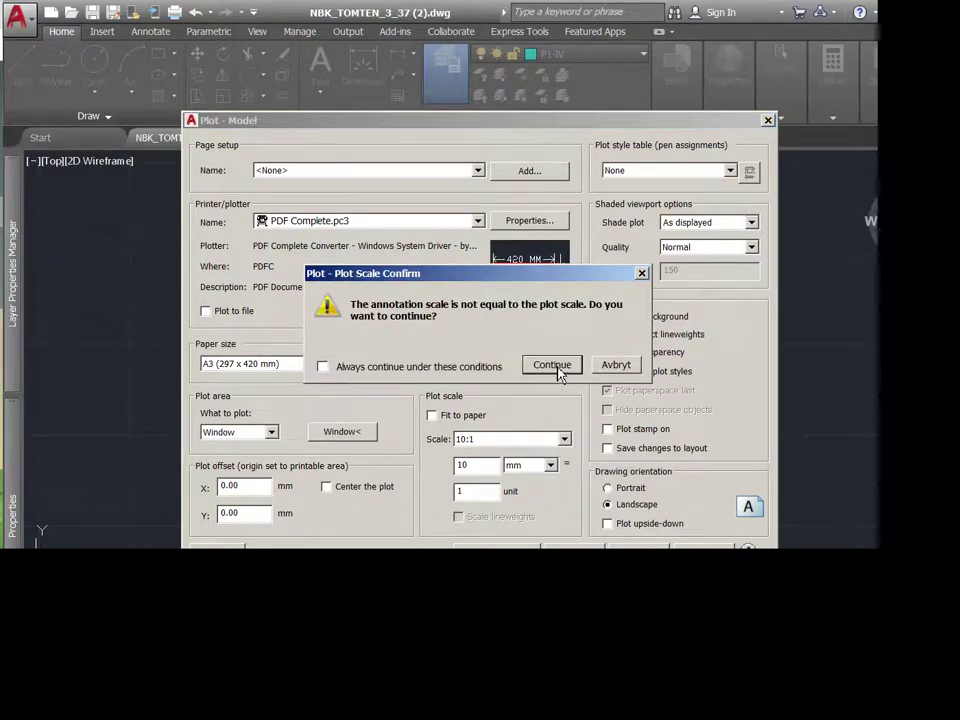
left_click(557, 368)
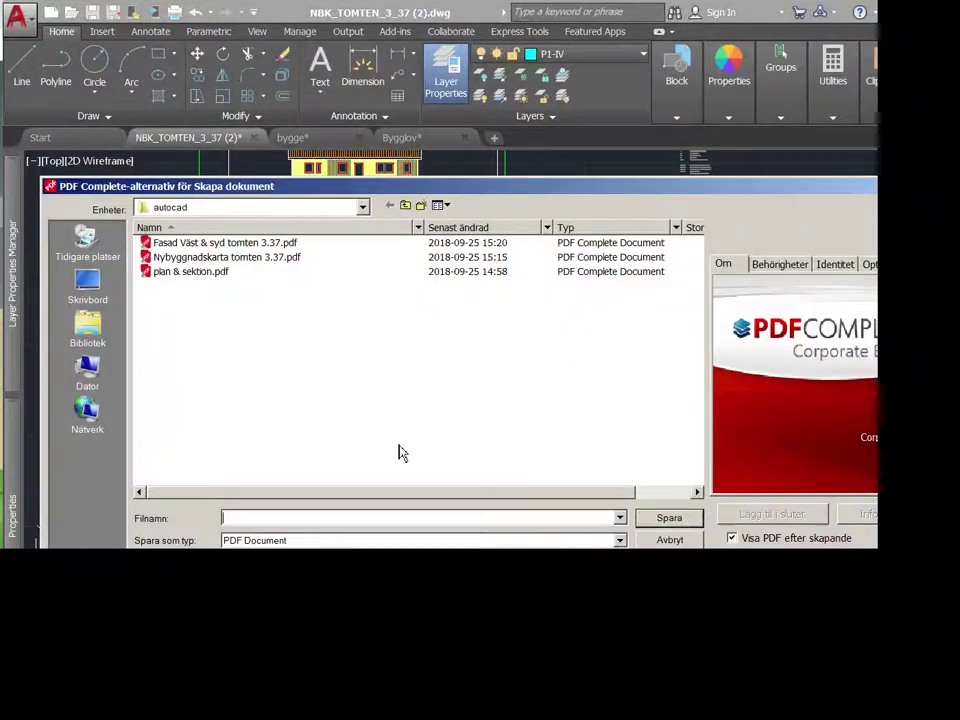
Start from an existing facade PDF's name and retype it toward 'Fasad Öst & norr'.
left_click(265, 246)
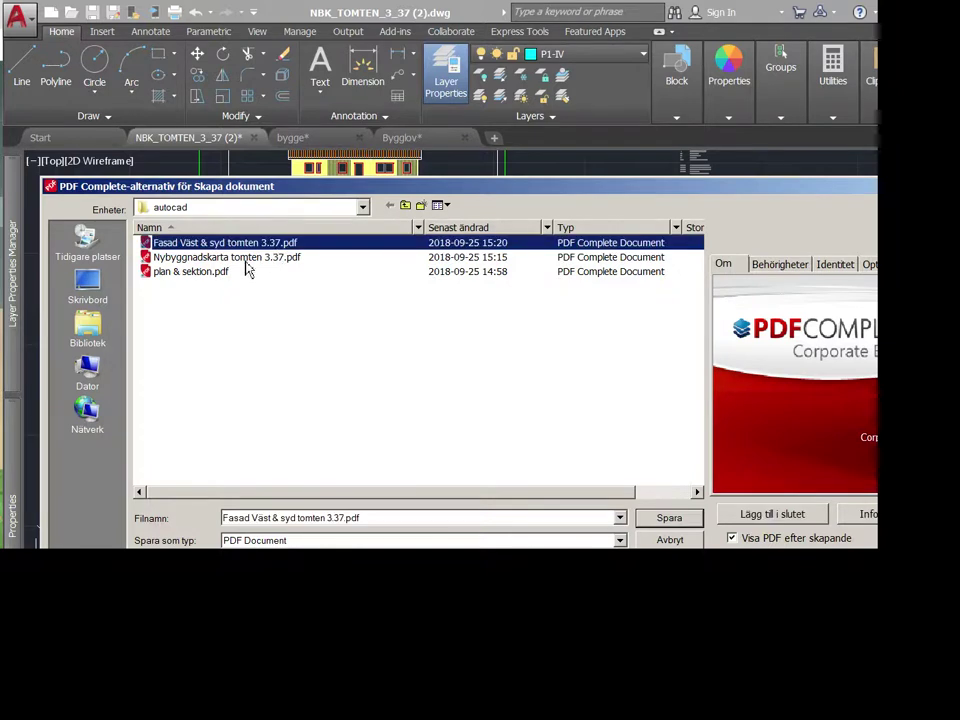
left_click(260, 517)
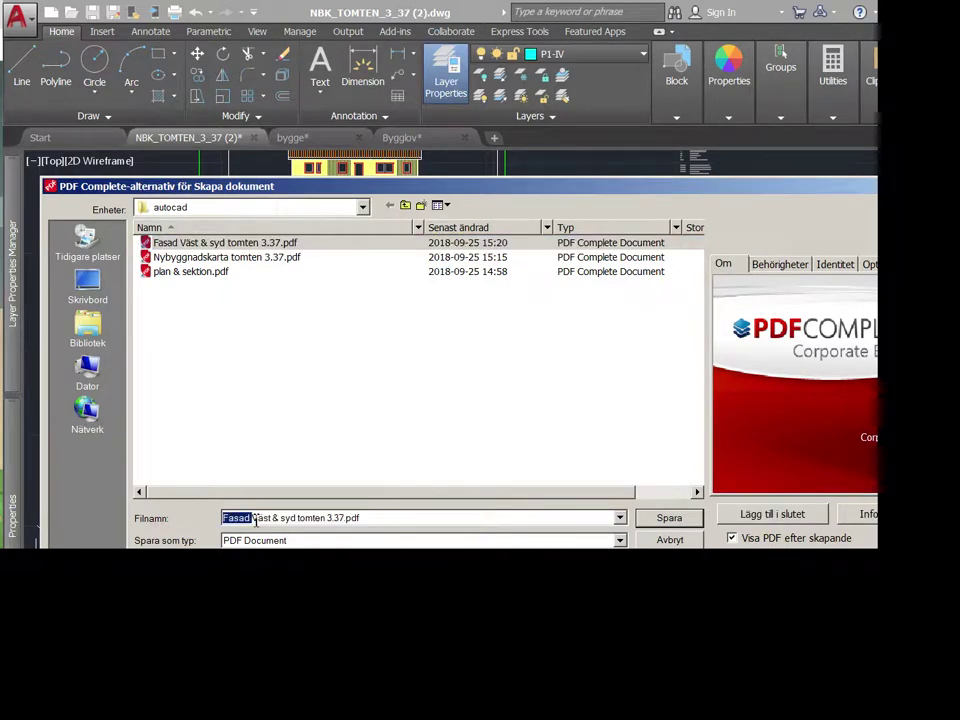
left_click(260, 518)
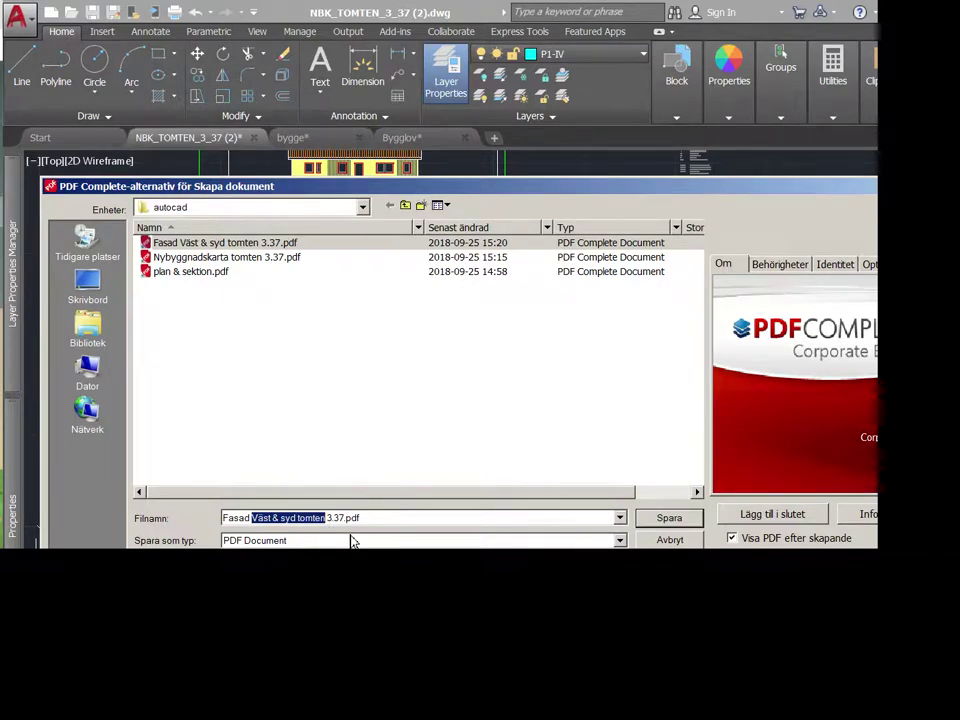
type("Ös")
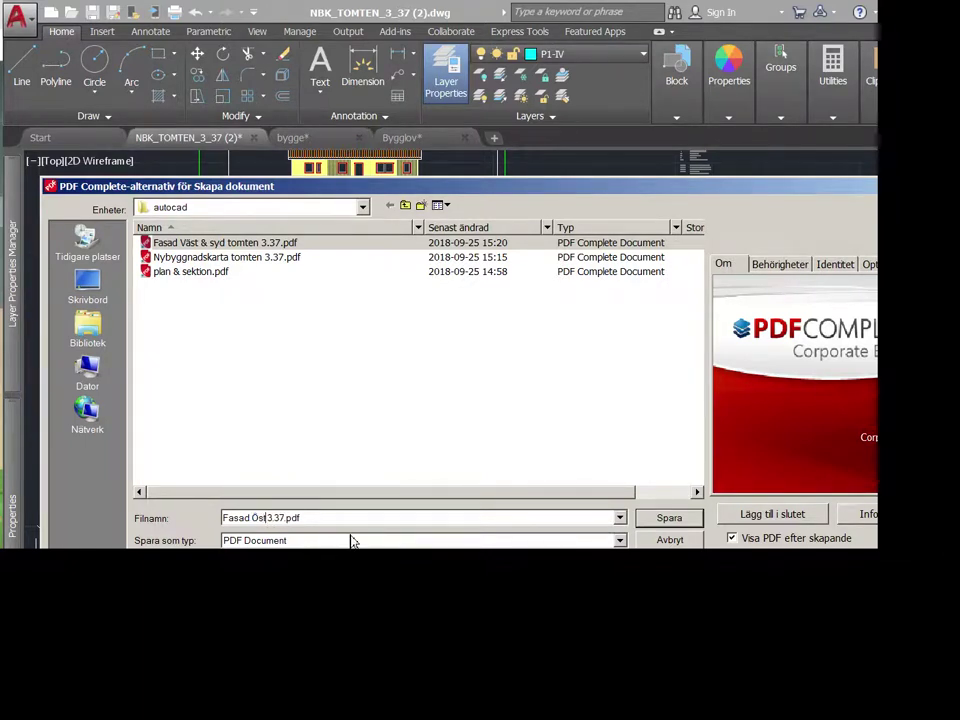
type("t & n")
type("orr")
Save 'Fasad Öst & norr 3.37.pdf', review it, then centre the plan and section sheet in AutoCAD.
left_click(670, 519)
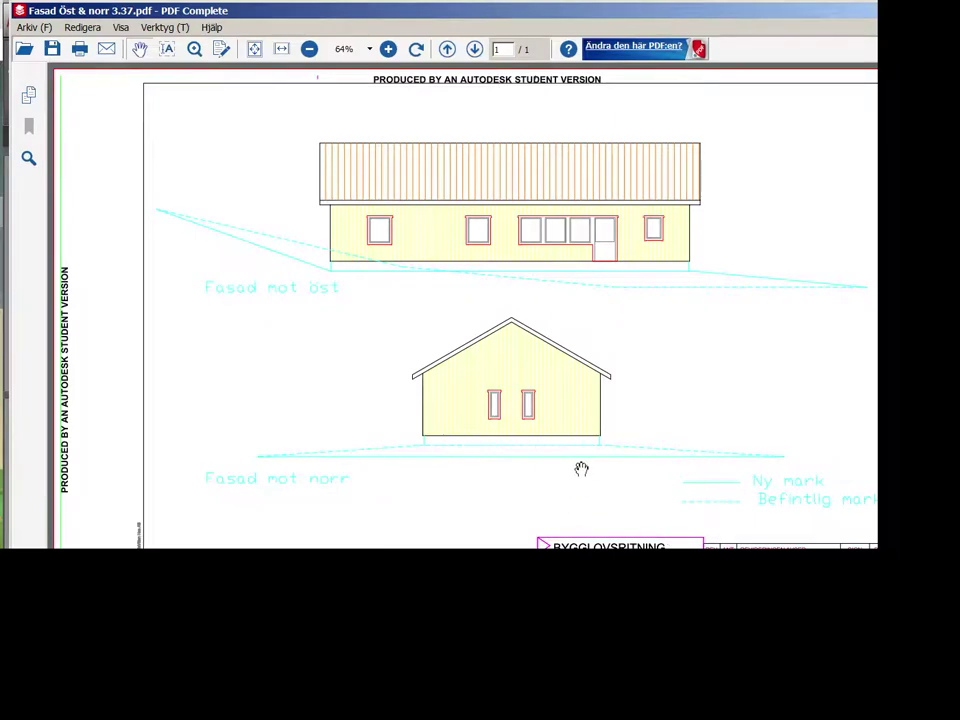
scroll(609, 464, "down", 1)
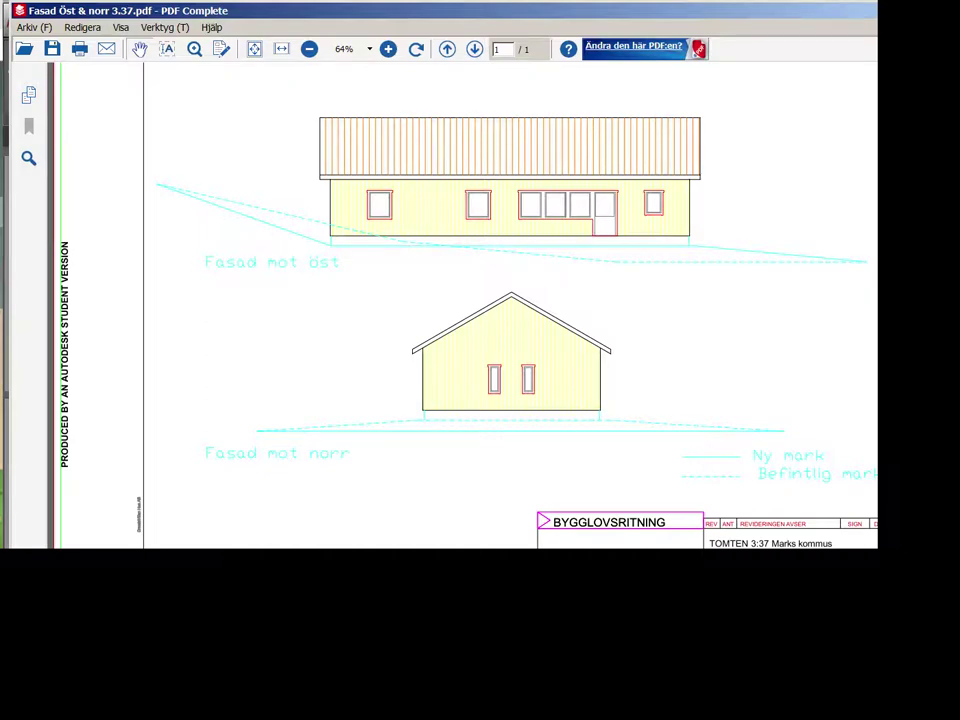
key("alt+Tab")
mouse_move(499, 308)
middle_mouse_down()
mouse_move(472, 453)
mouse_move(492, 358)
middle_mouse_up()
scroll(486, 416, "up", 2)
middle_click_drag(486, 418, 536, 420)
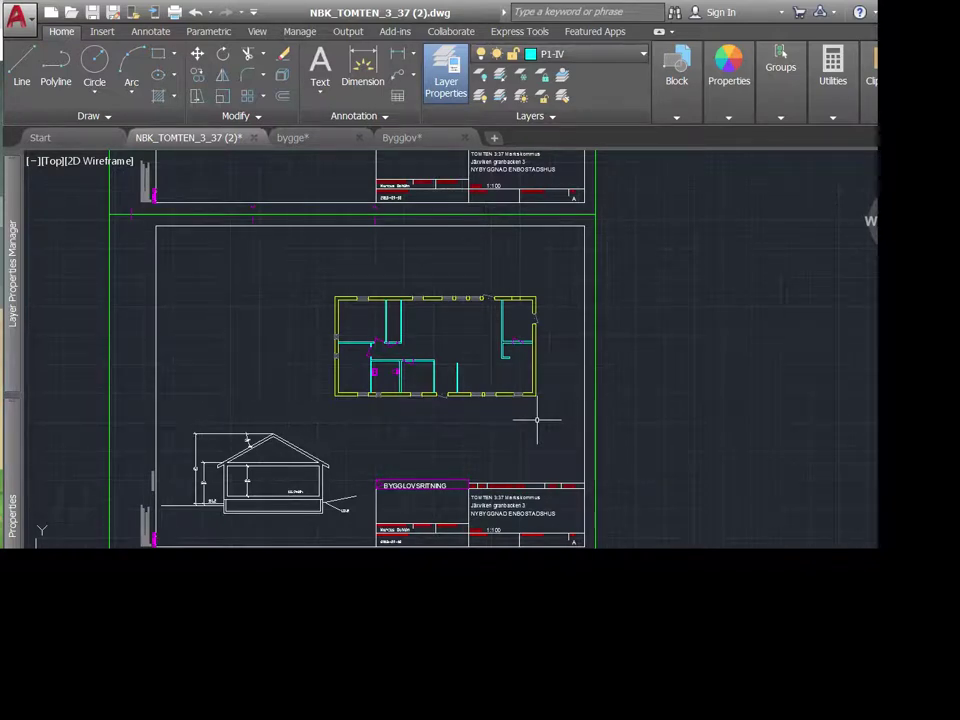
Plot a window around the plan and section sheet using the previous plot's page setup.
key("ctrl+p")
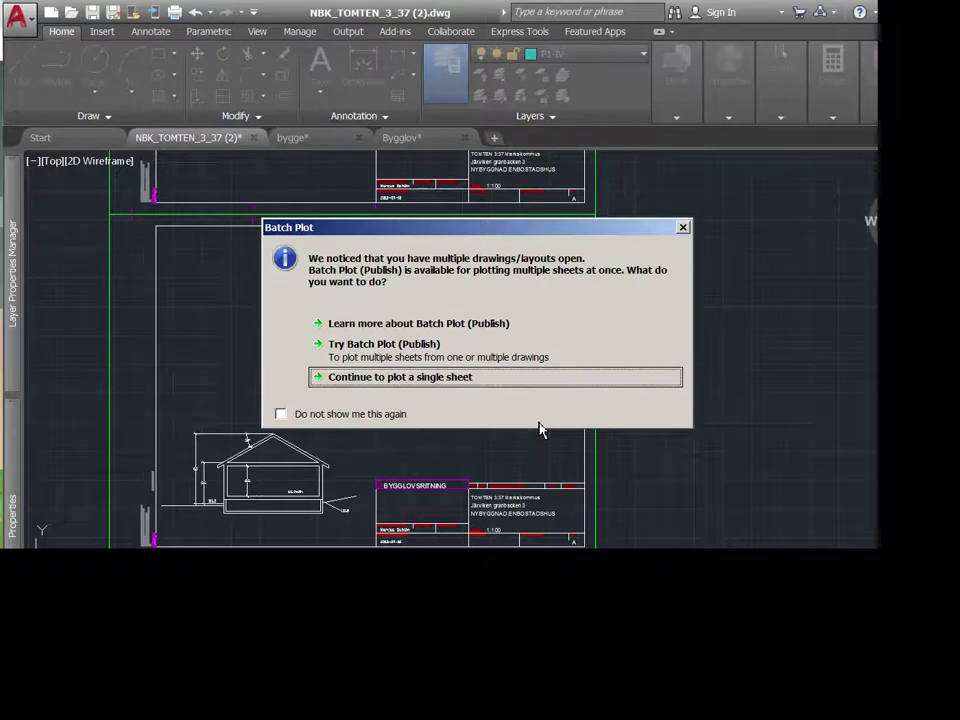
left_click(400, 414)
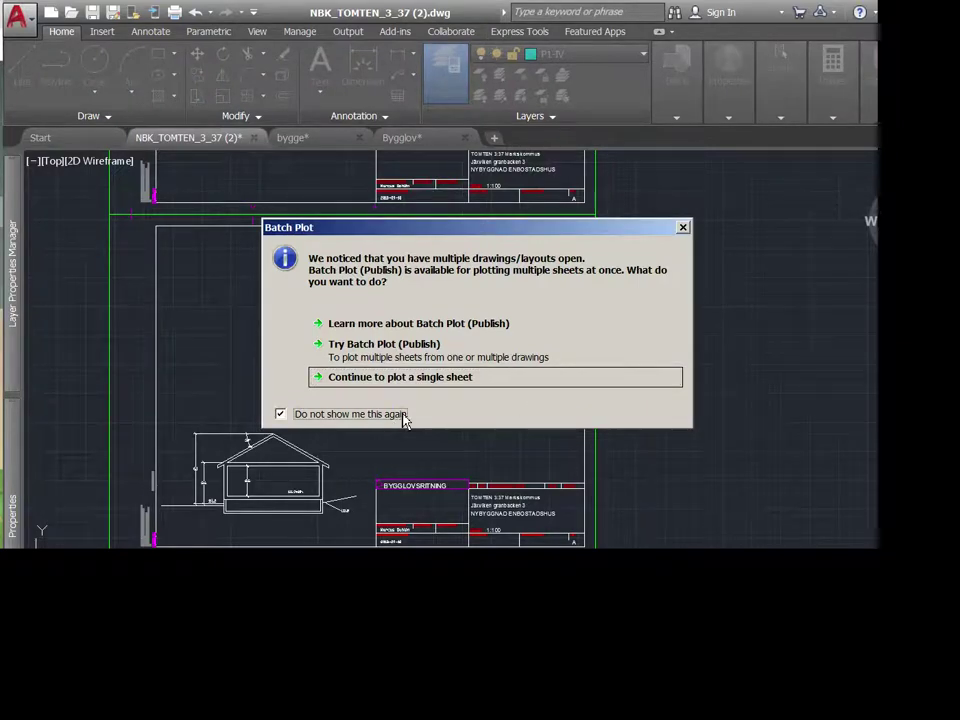
left_click(425, 377)
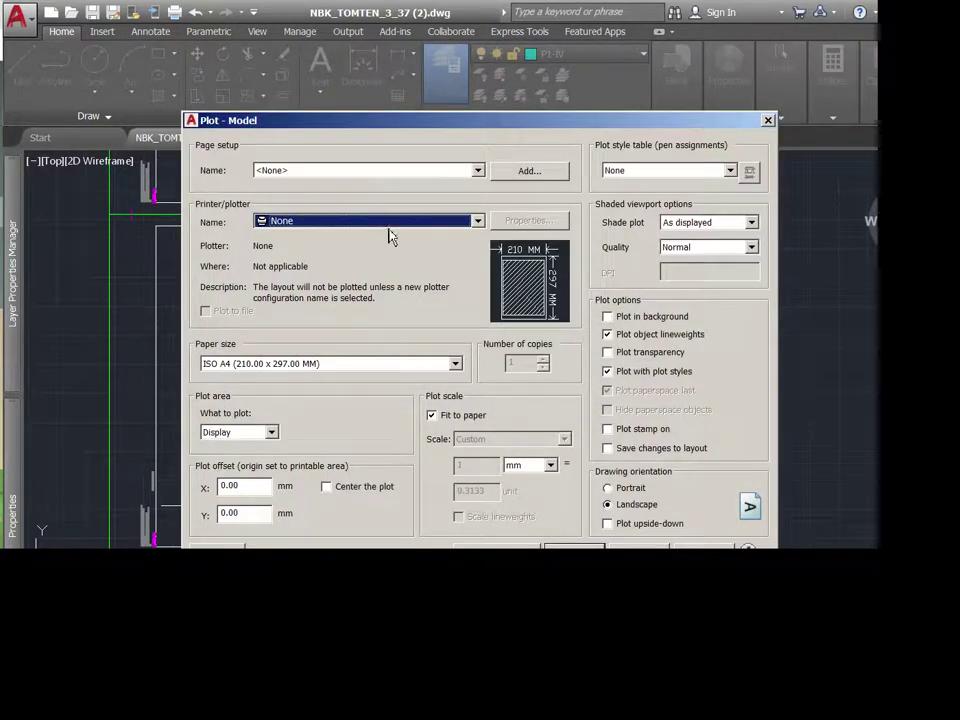
left_click(437, 172)
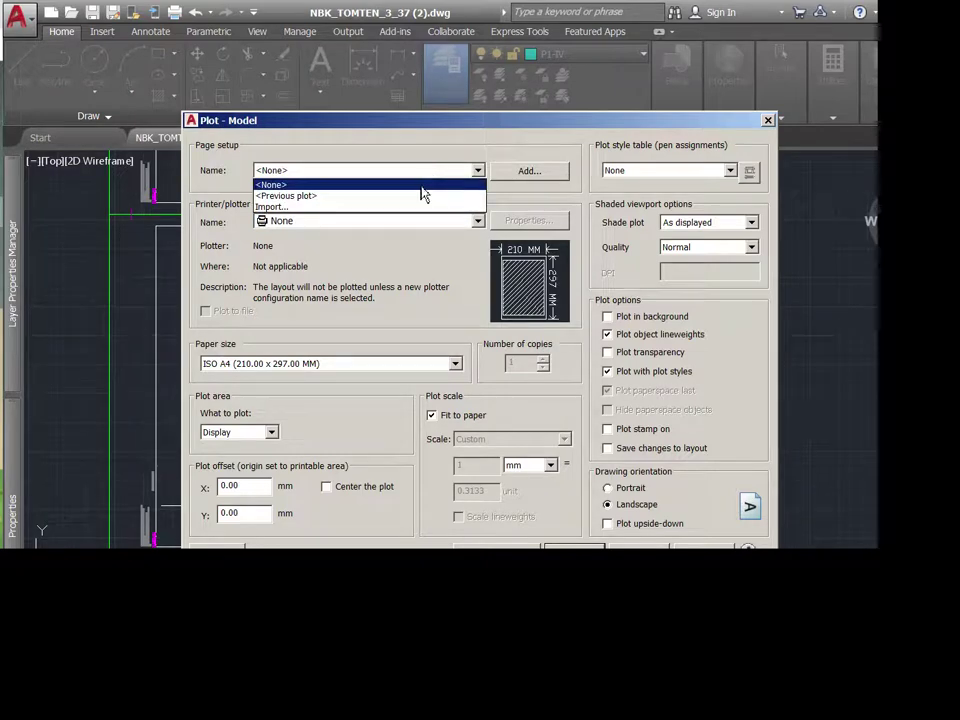
left_click(414, 197)
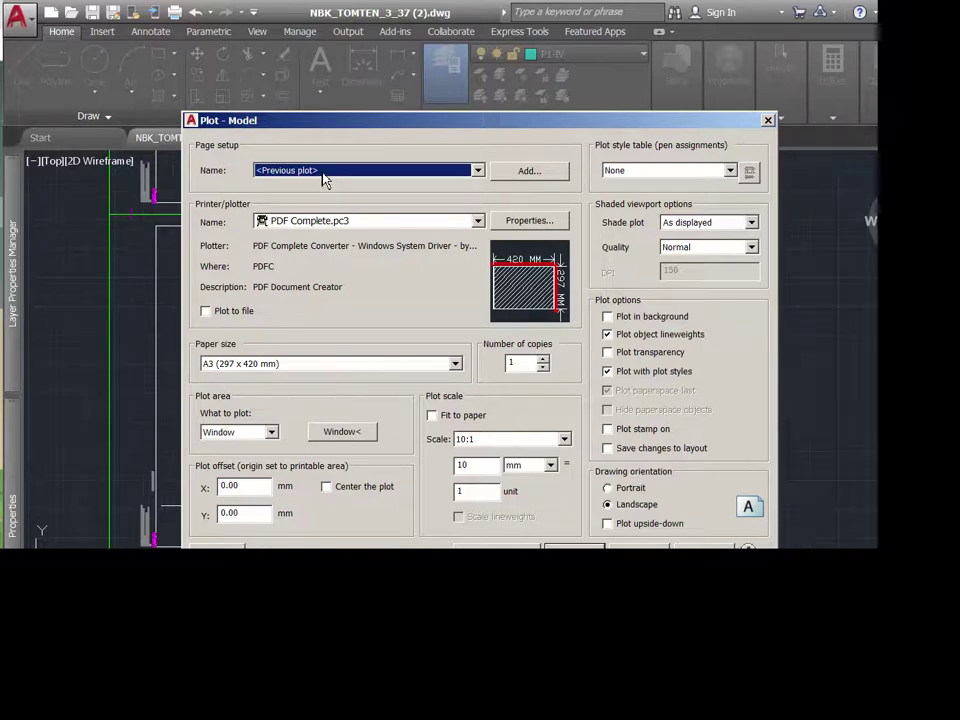
left_click(345, 432)
left_click(111, 213)
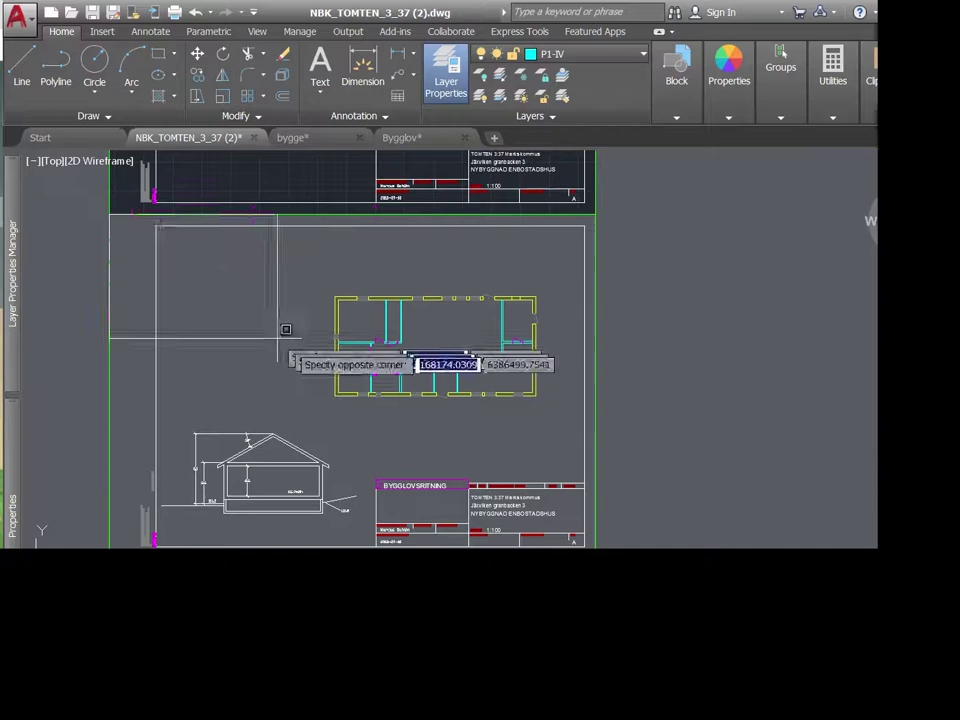
left_click(595, 545)
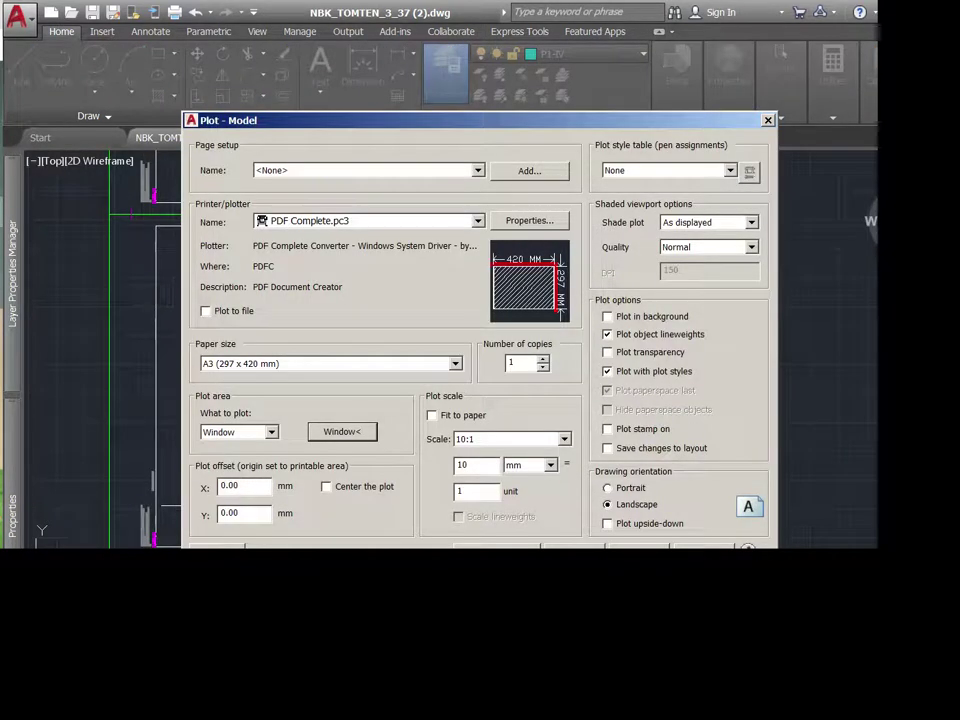
key("Return")
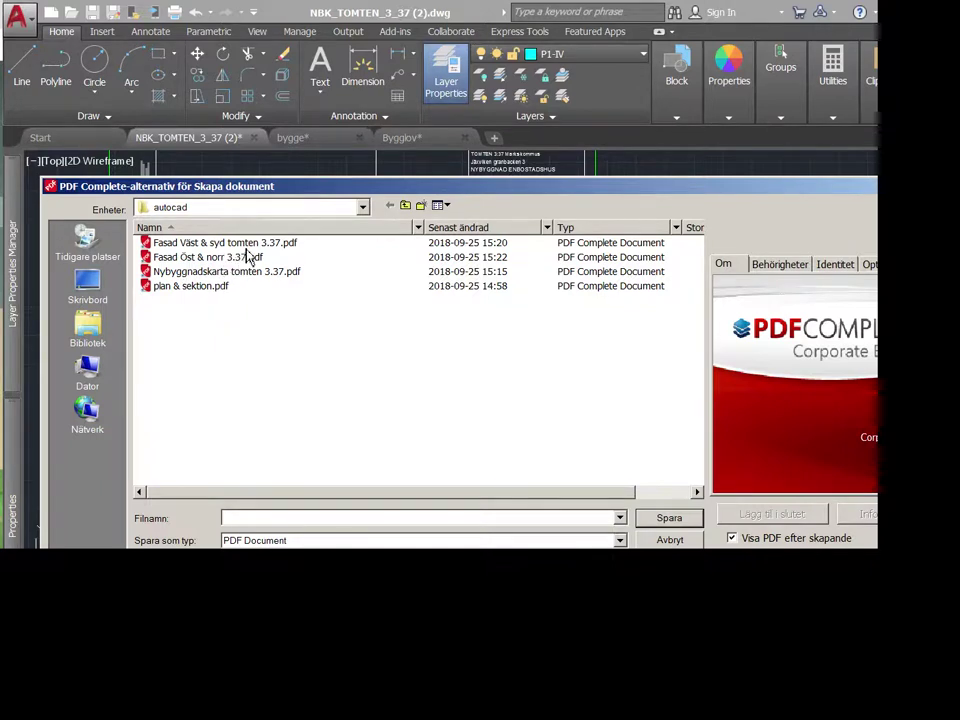
Save the PDF as 'Plan & sektion tomten 3.37.pdf'.
left_click(254, 249)
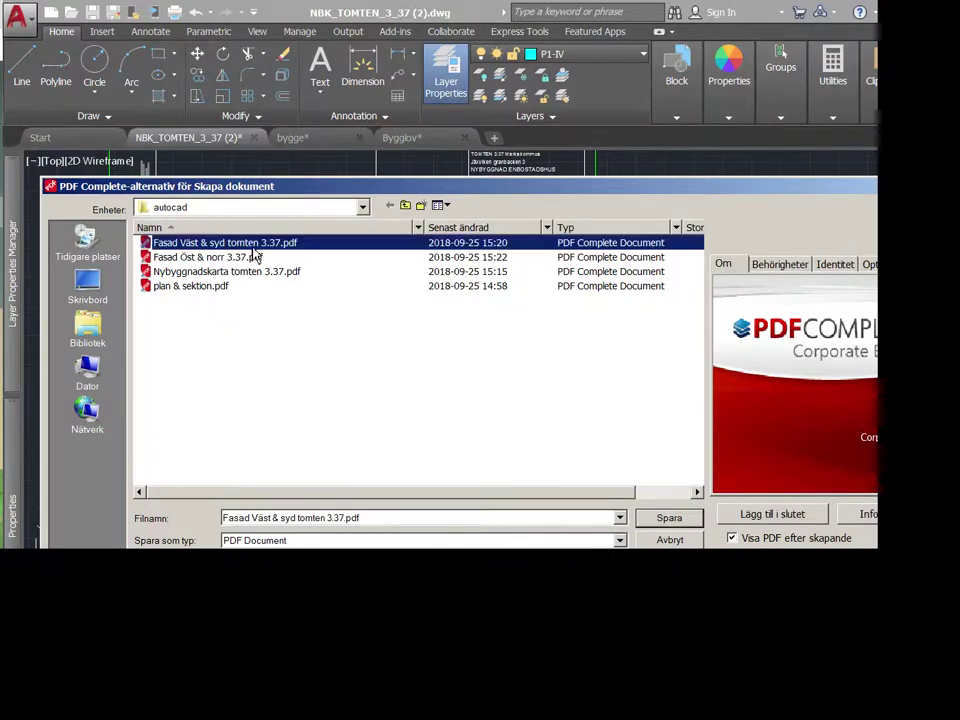
left_click(284, 517)
left_click(296, 518)
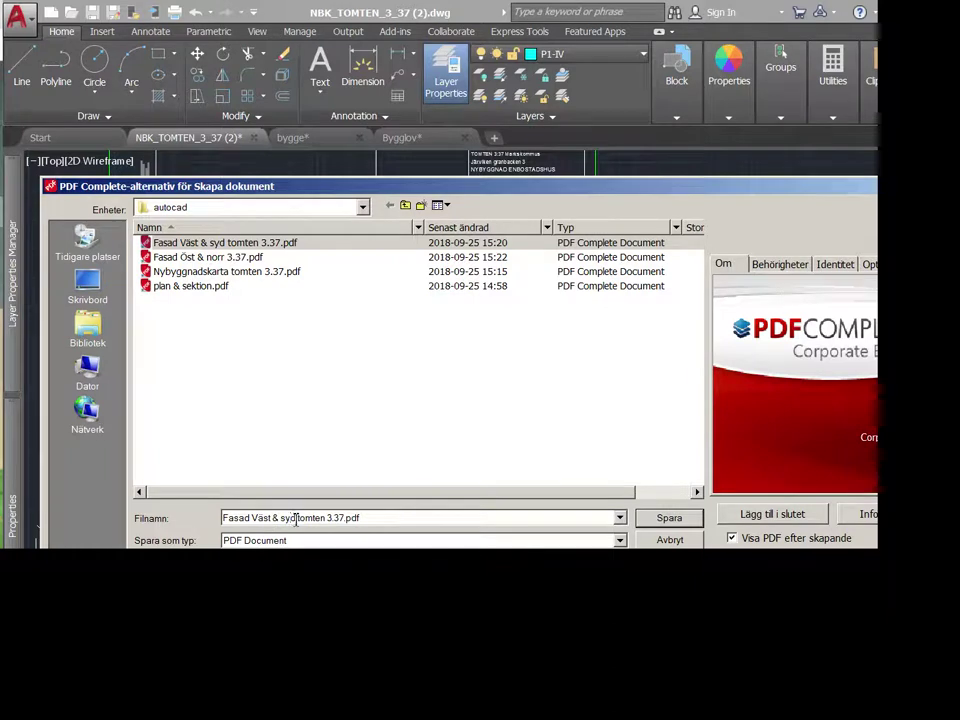
left_click_drag(296, 519, 185, 518)
type("Plan")
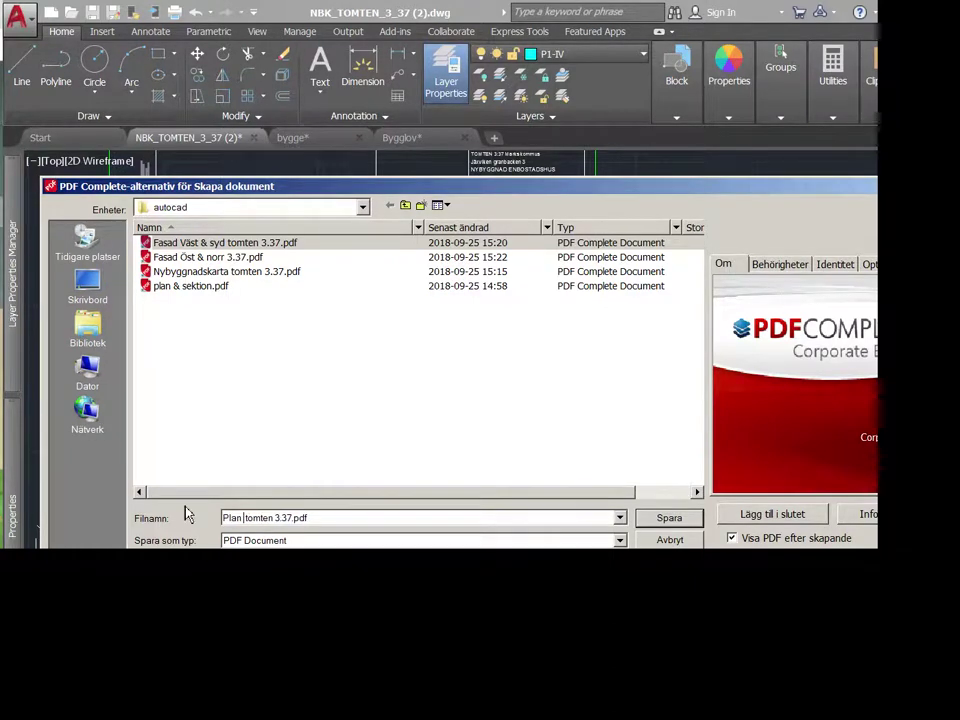
type(" & sekt")
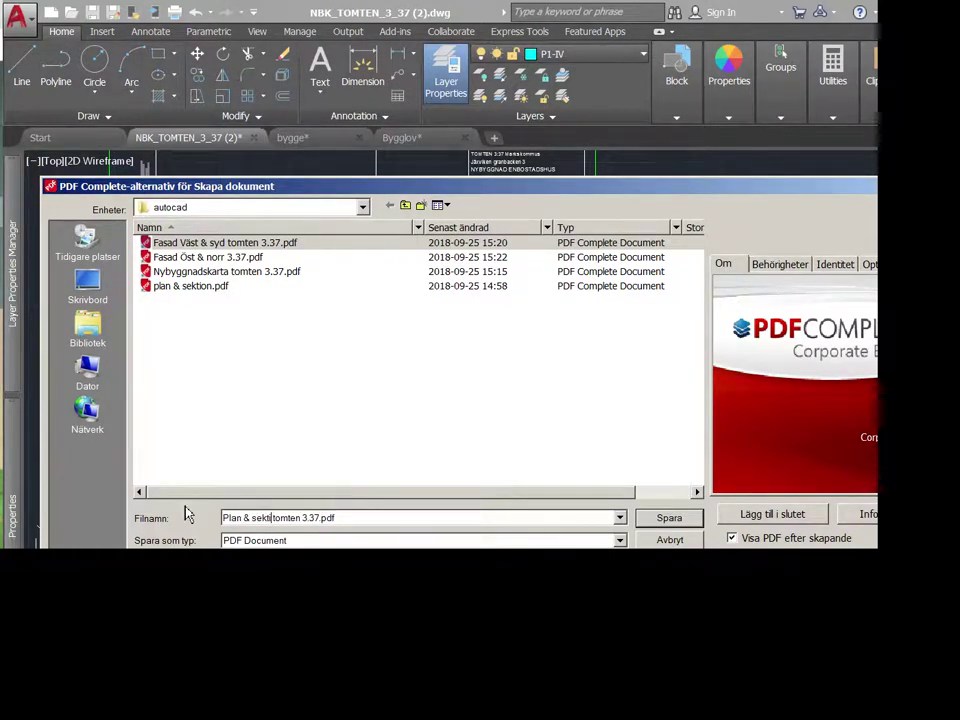
type("iom")
key("BackSpace")
type("n")
left_click(680, 541)
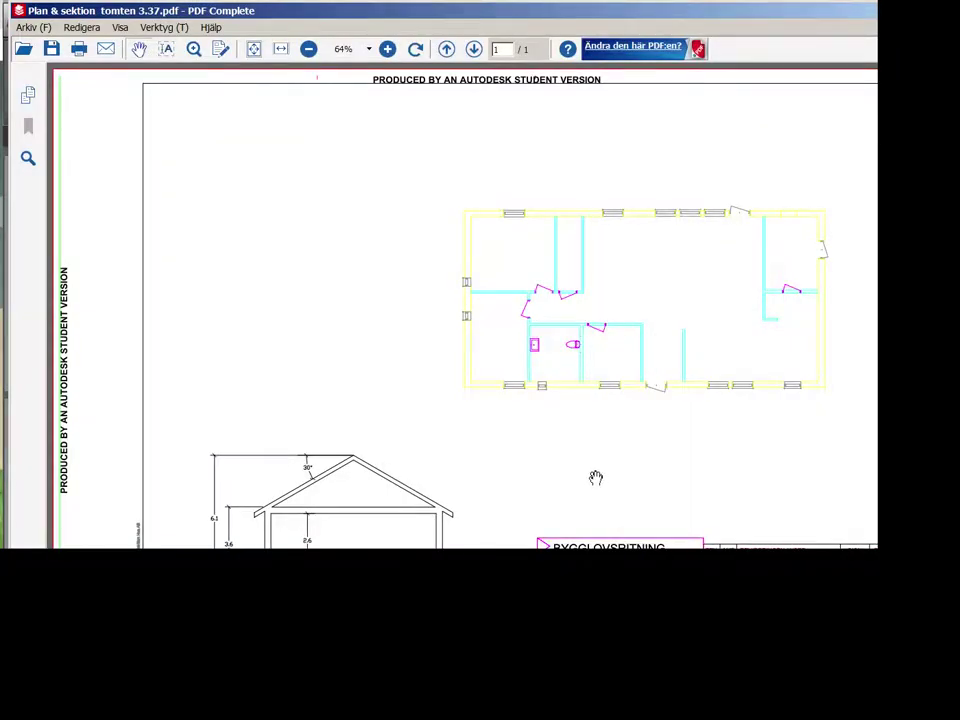
Scroll through the Plan & sektion PDF and close the PDF Complete viewer.
scroll(596, 477, "down", 1)
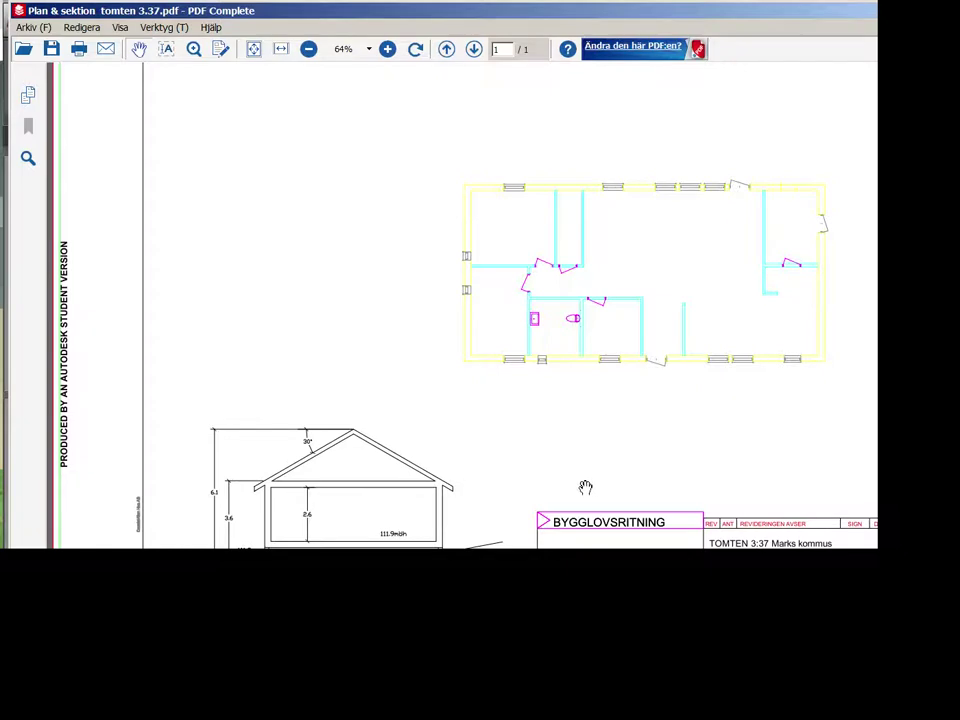
key("alt+F4")
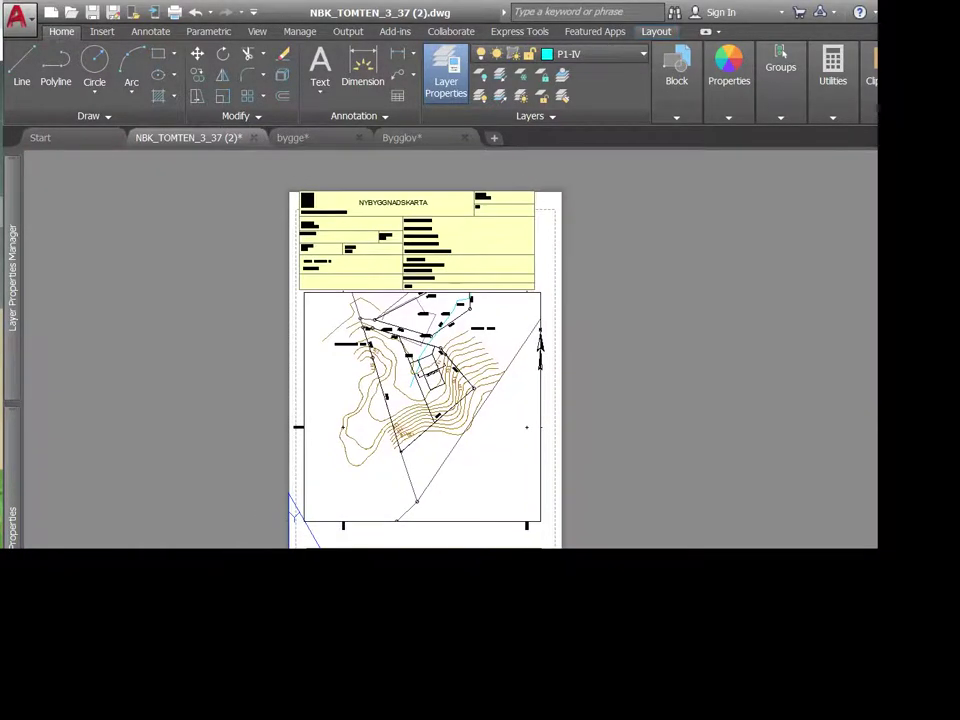
Set up the plot for PDF Complete on A4 paper, with a window around the site map scaled to fit the paper.
key("ctrl+p")
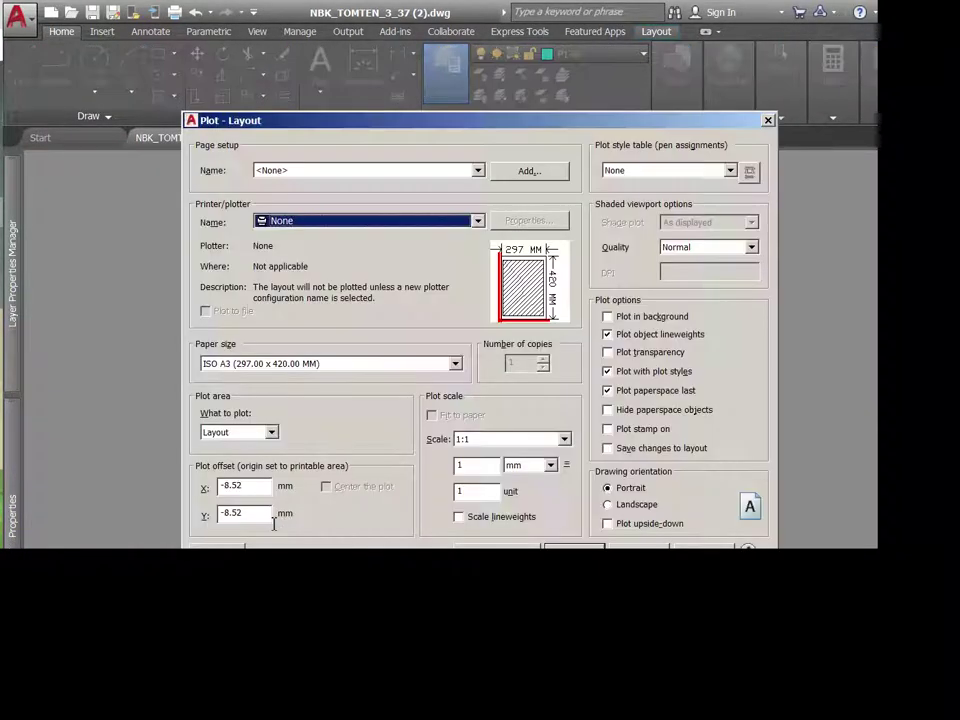
left_click(396, 221)
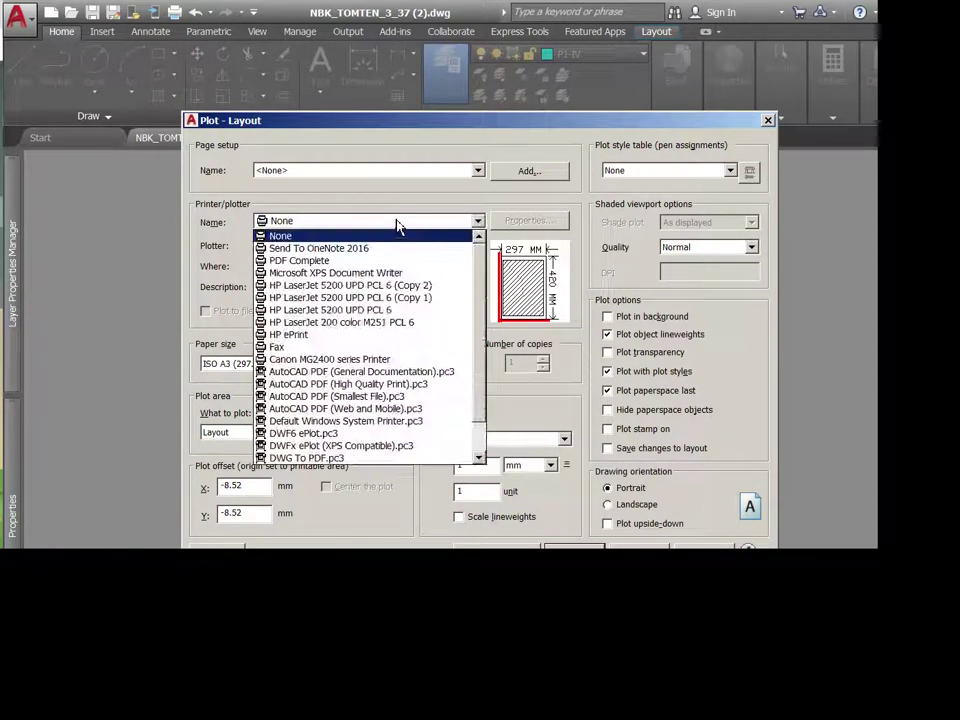
left_click(351, 260)
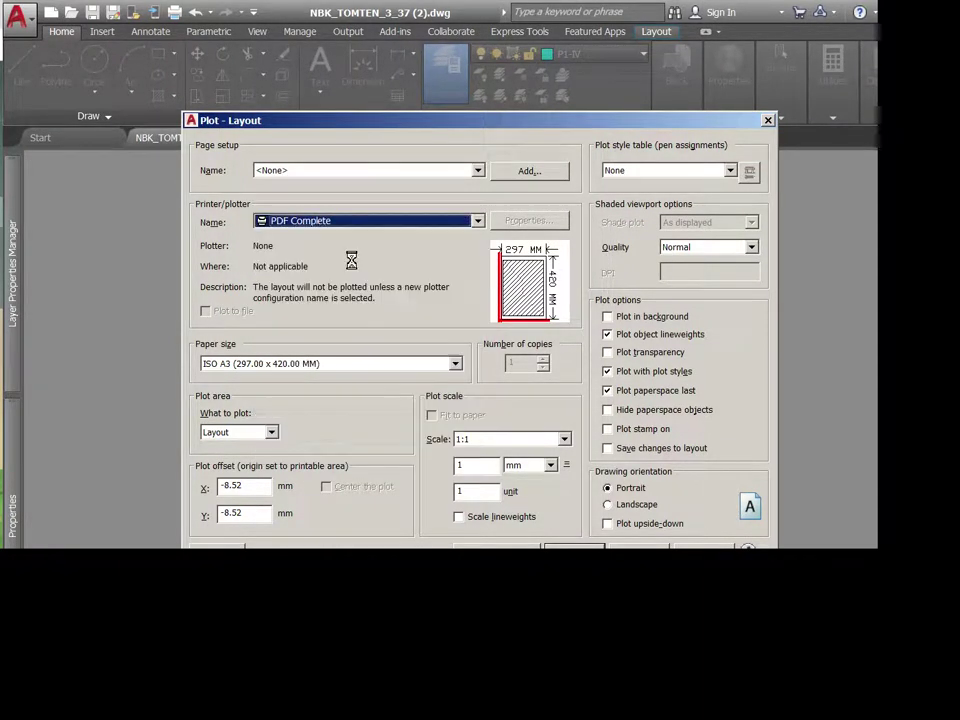
left_click(336, 366)
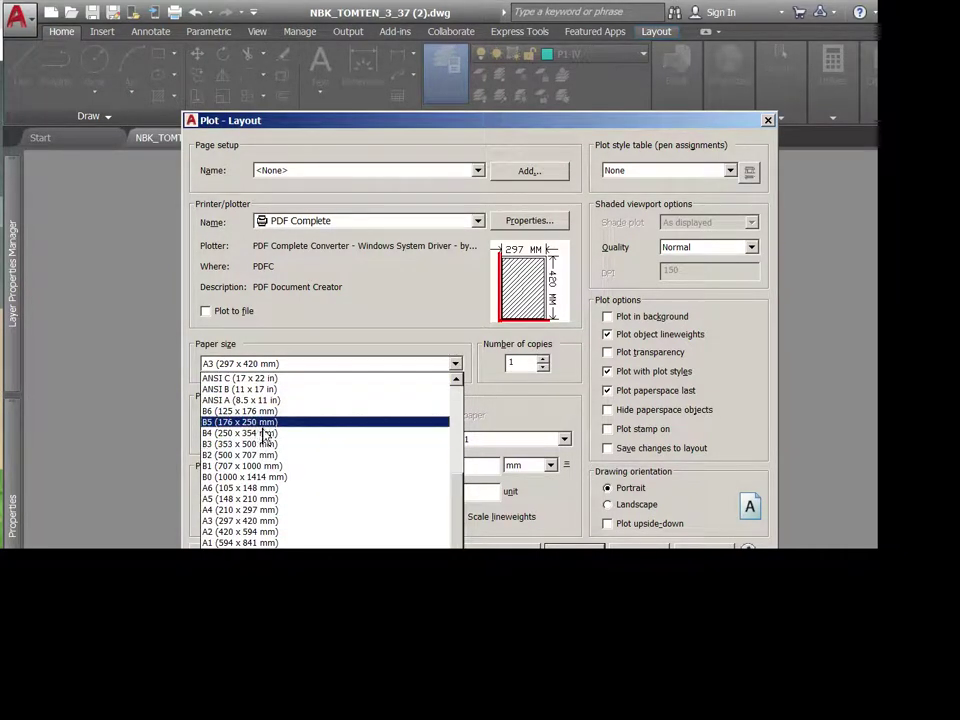
left_click(235, 510)
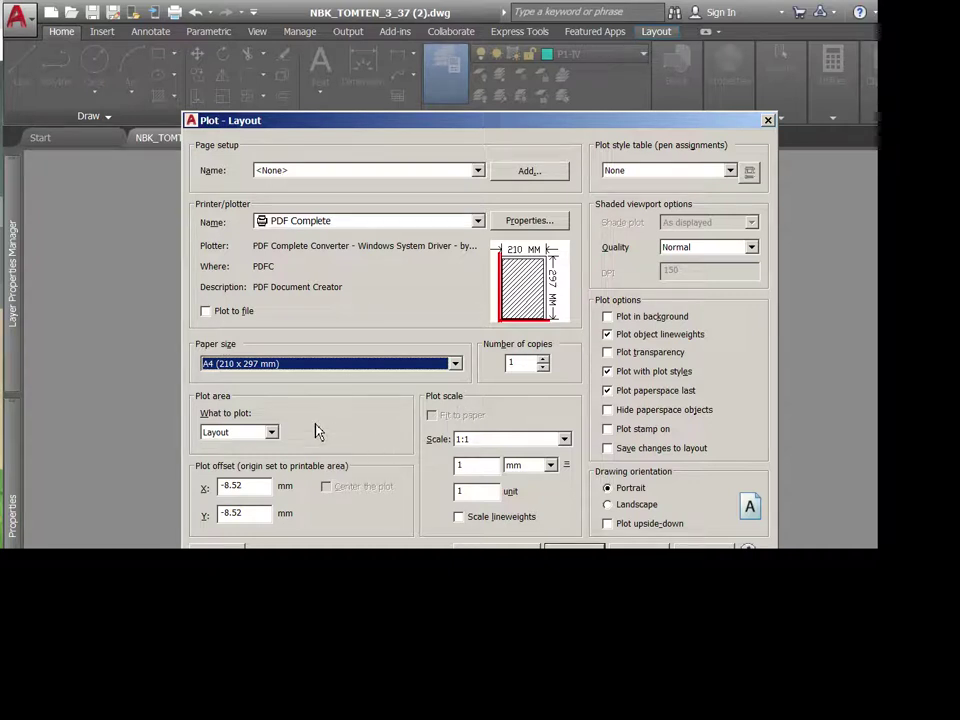
left_click(268, 435)
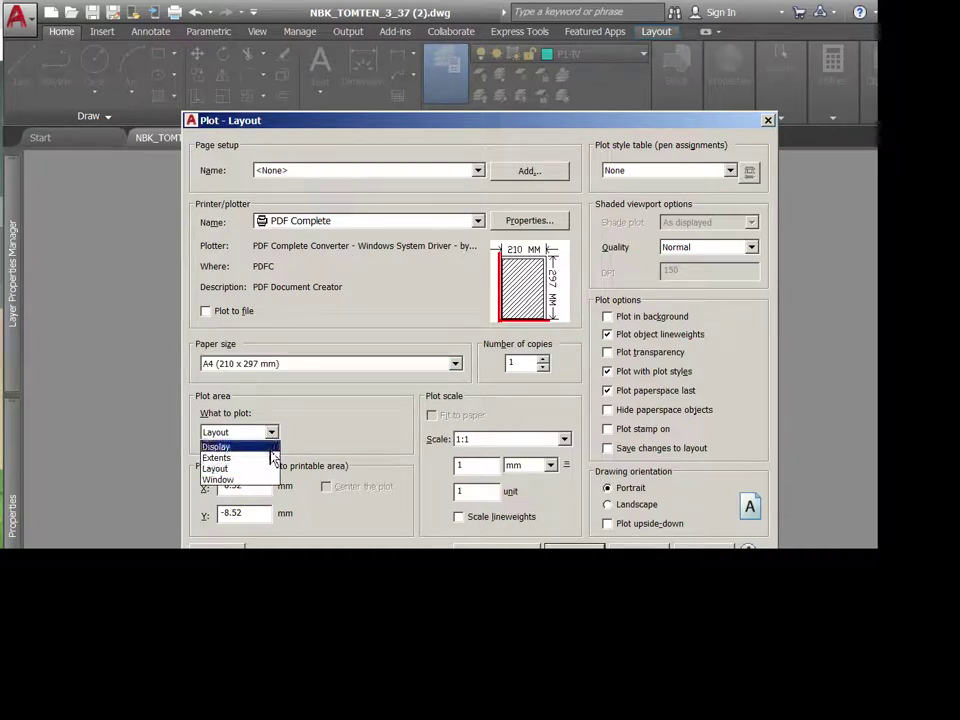
left_click(250, 481)
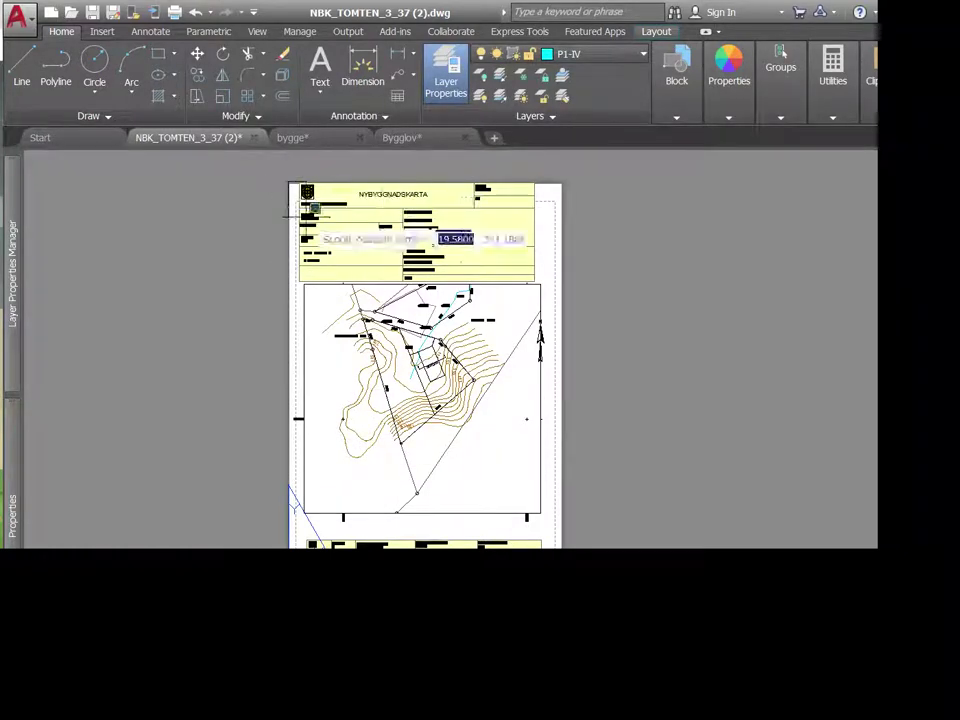
left_click(289, 183)
left_click(570, 530)
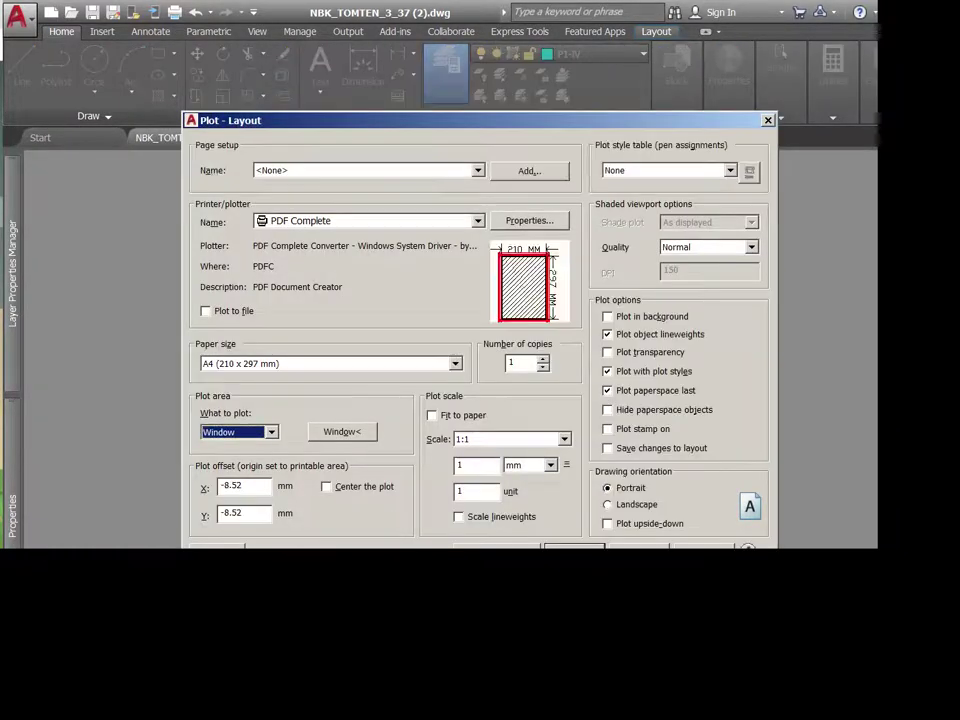
left_click(468, 416)
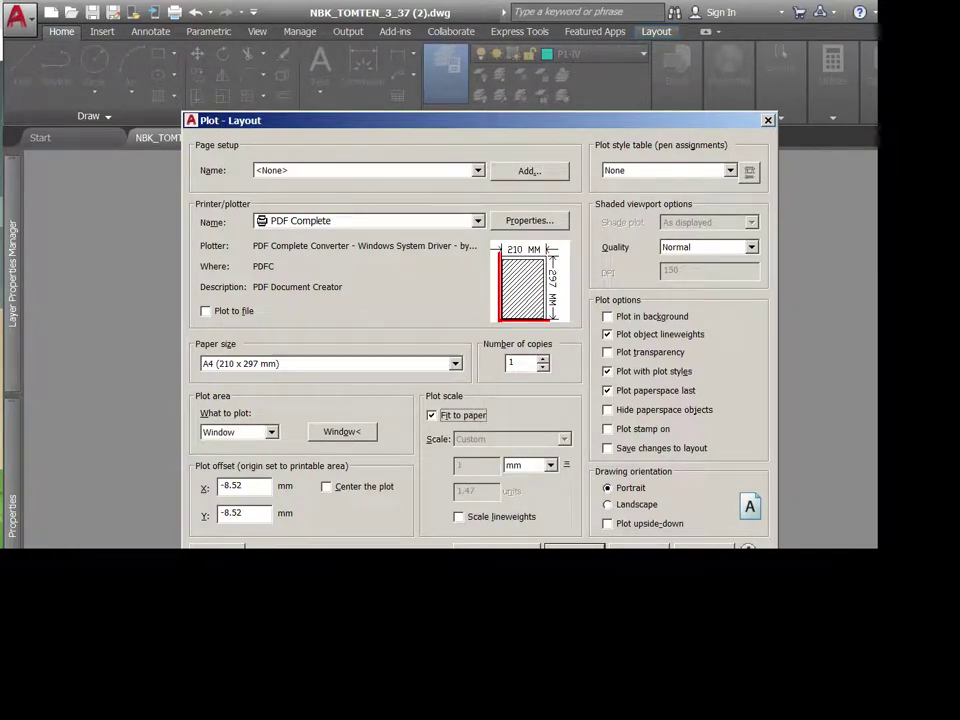
Plot the site map, overwriting Nybyggnadskarta tomten 3.37.pdf.
key("Return")
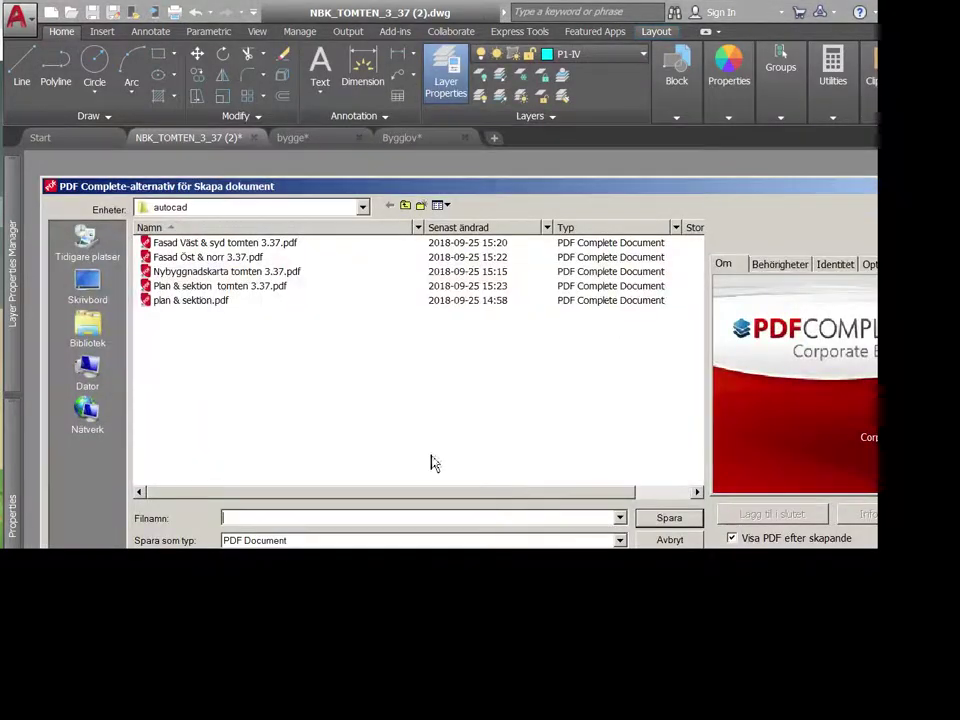
left_click(229, 273)
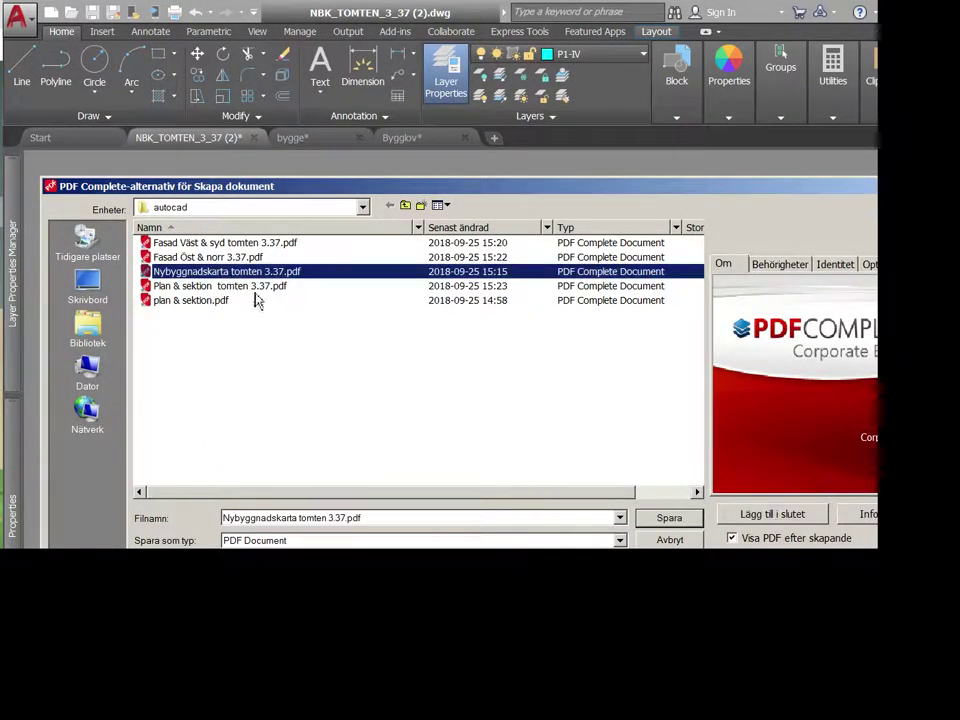
left_click(671, 520)
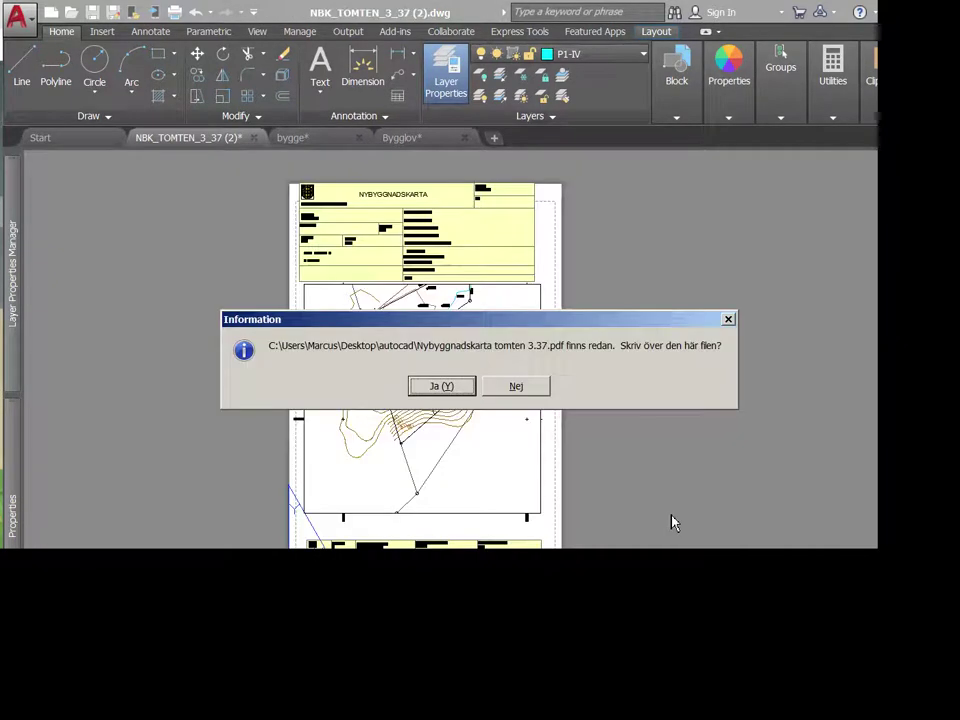
left_click(445, 386)
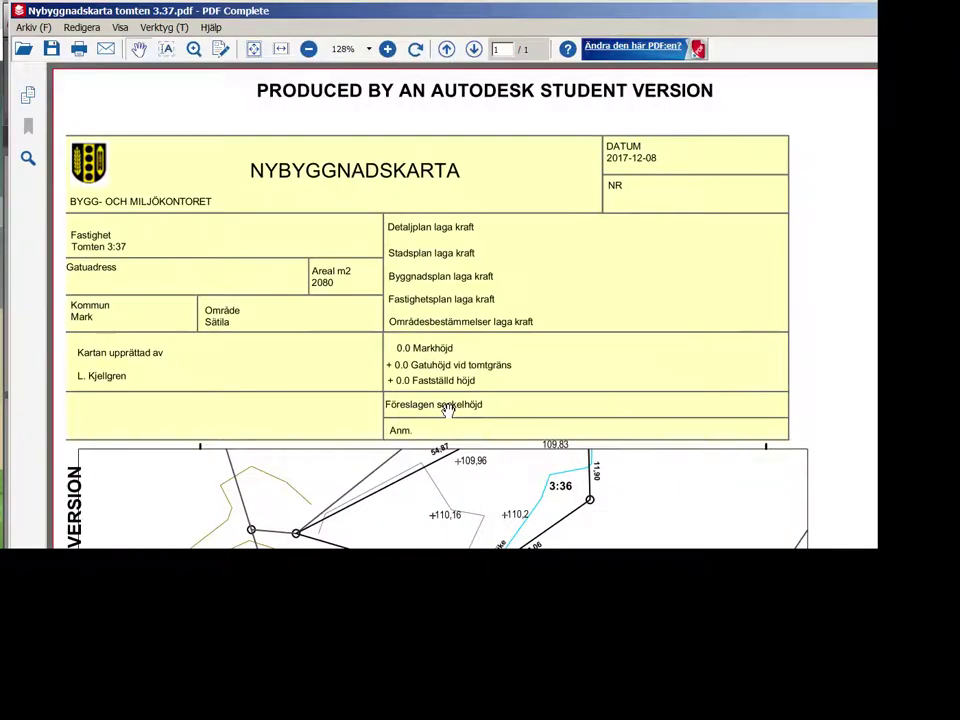
Review the Nybyggnadskarta PDF, zoom out to 75%, then close PDF Complete.
scroll(425, 120, "down", 2)
scroll(425, 120, "down", 4)
scroll(425, 122, "down", 3)
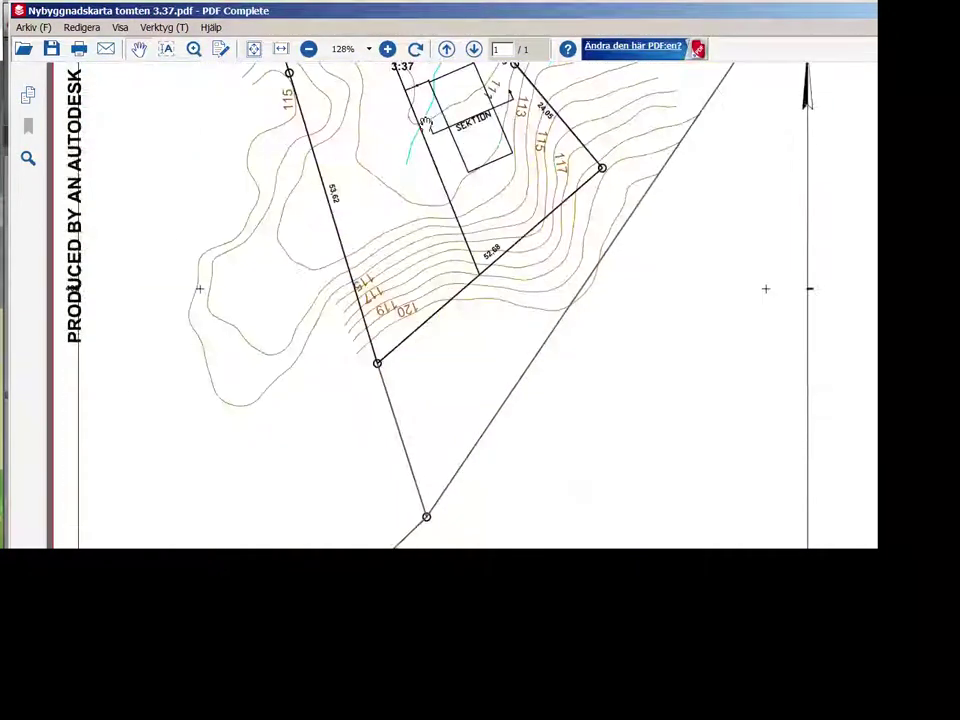
scroll(425, 122, "down", 1)
scroll(426, 122, "up", 1)
scroll(426, 125, "up", 4)
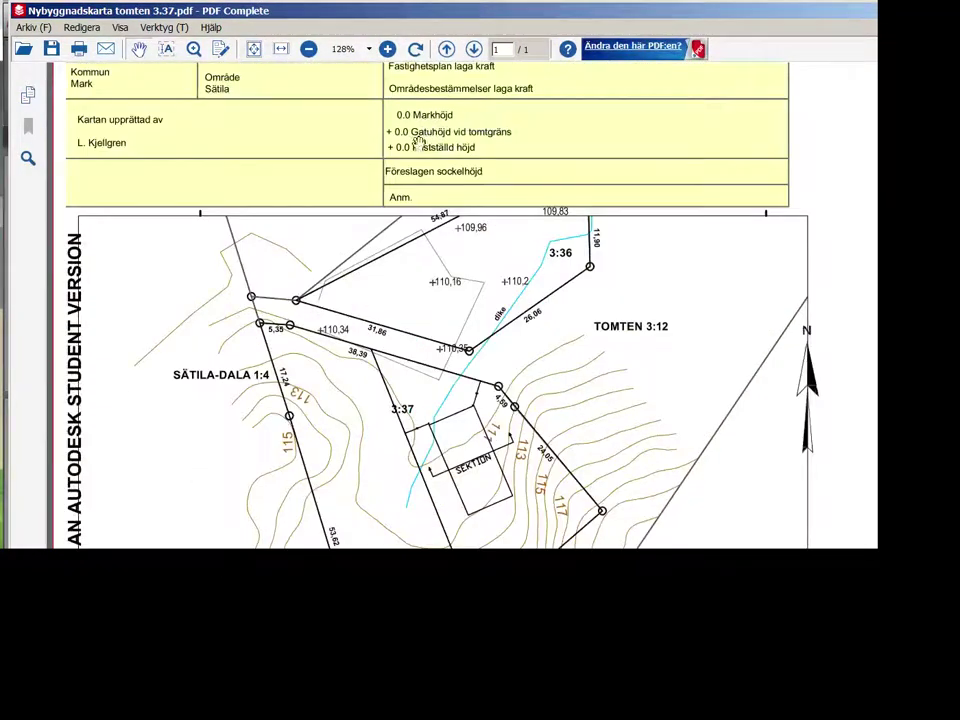
left_click(308, 49)
left_click(308, 49)
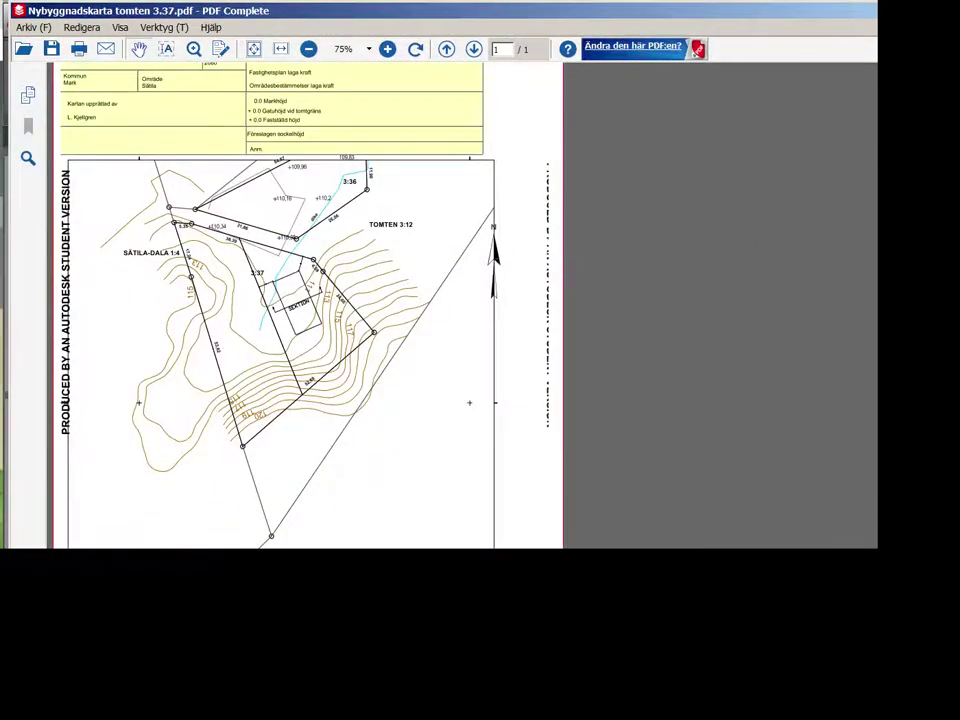
key("alt+F4")
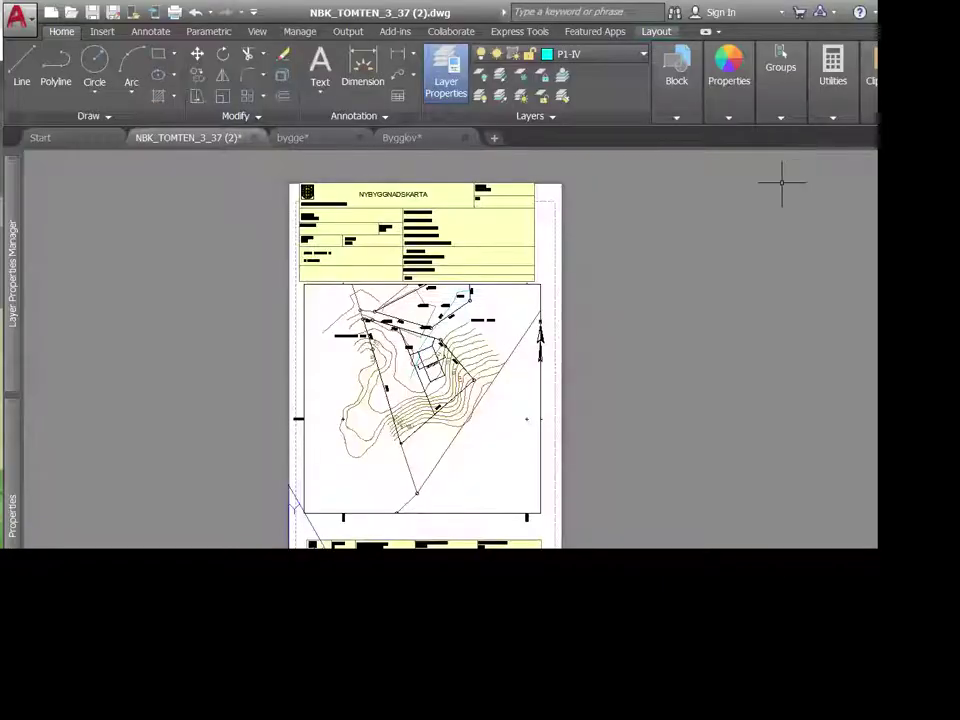